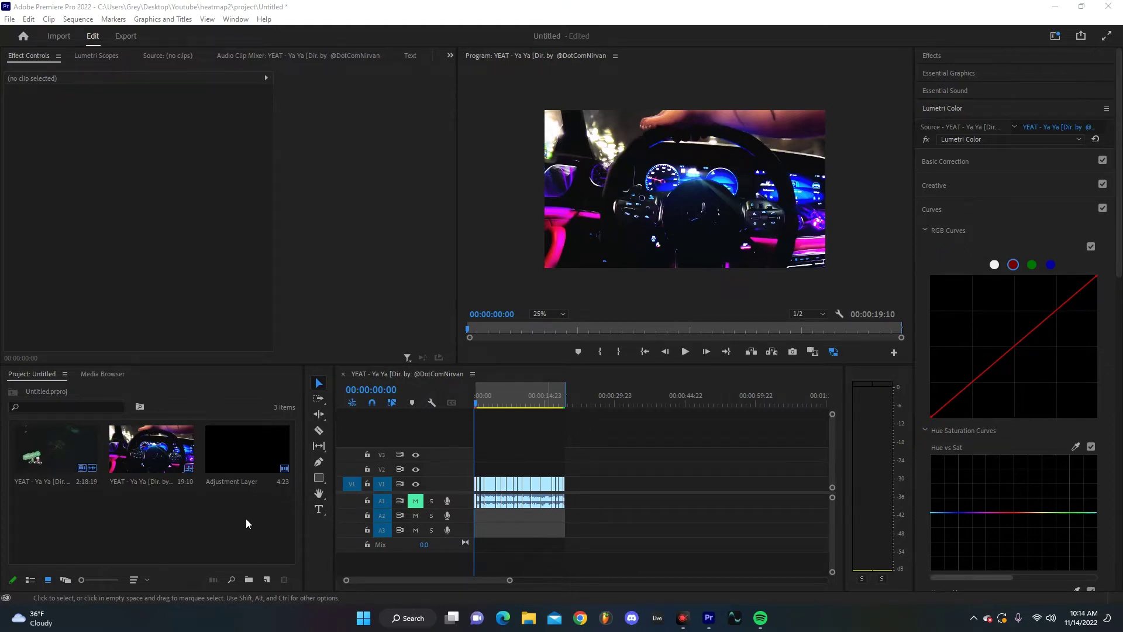
# - Select the Adjustment Layer item in the Project panel
pyautogui.click(226, 524)
# - Place the Adjustment Layer on V2 above the clip, trim its end slightly, and select it for red-curve editing
pyautogui.moveTo(245, 450); pyautogui.dragTo(475, 467)
pyautogui.click(497, 434)
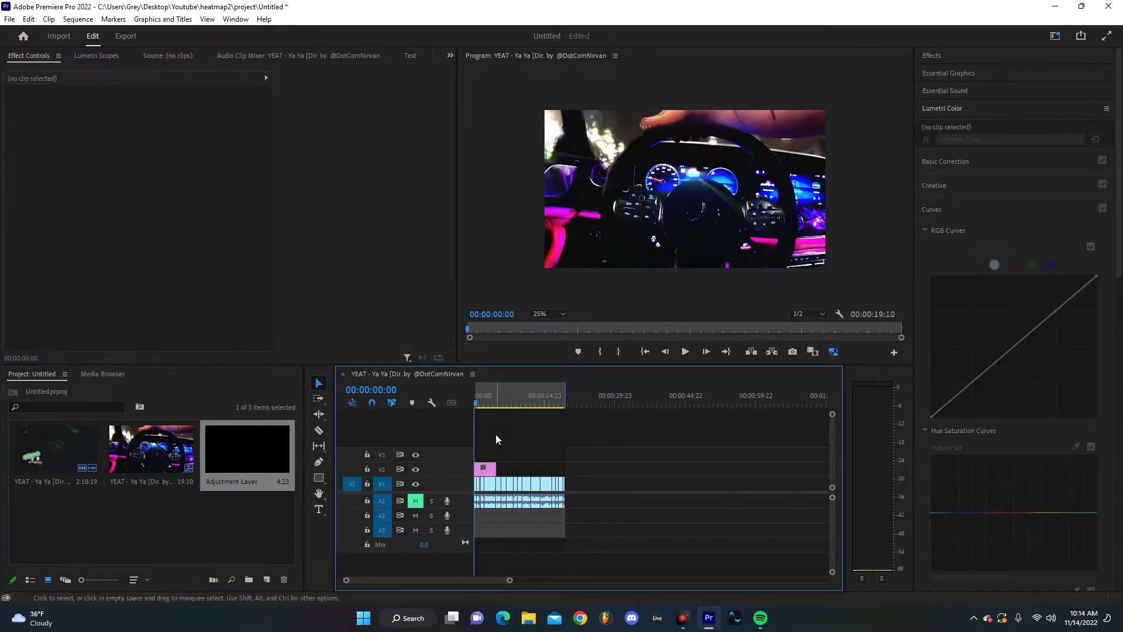
pyautogui.press('\\')
pyautogui.moveTo(566, 465)
pyautogui.mouseDown()
pyautogui.moveTo(553, 459)
pyautogui.moveTo(565, 450)
pyautogui.mouseUp()
pyautogui.press('-')
pyautogui.press('-')
pyautogui.click(489, 467)
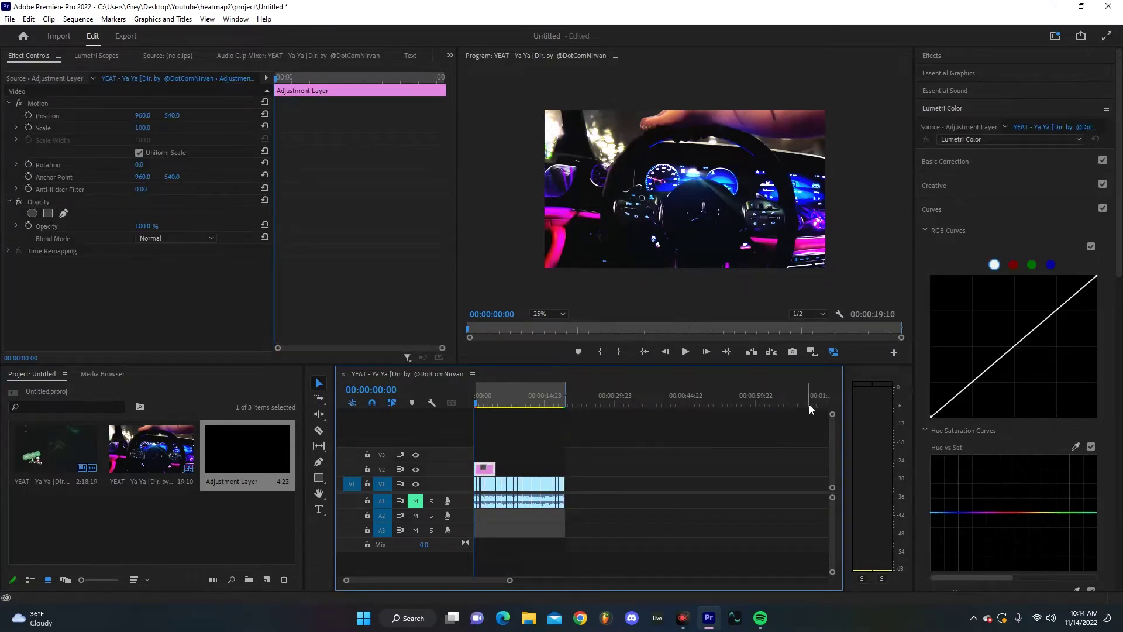
pyautogui.click(1013, 264)
# - Add and drag red RGB curve points into a steep multi-peak wave for an intense red look
pyautogui.click(970, 388)
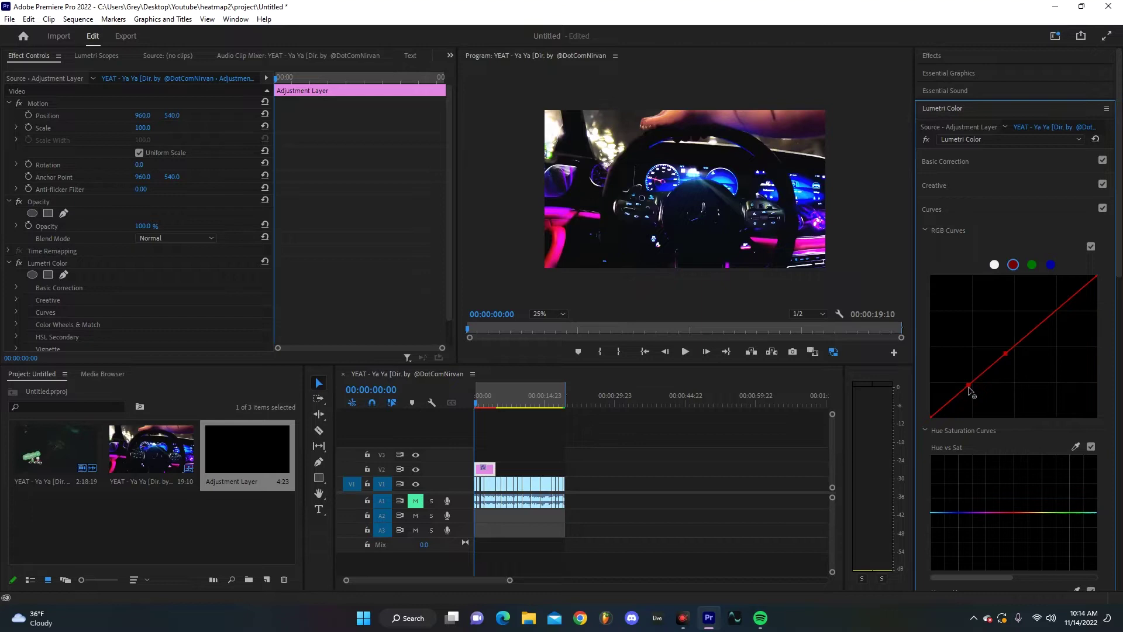
pyautogui.moveTo(969, 386); pyautogui.dragTo(951, 287)
pyautogui.moveTo(1005, 358); pyautogui.dragTo(1006, 328)
pyautogui.click(1030, 417)
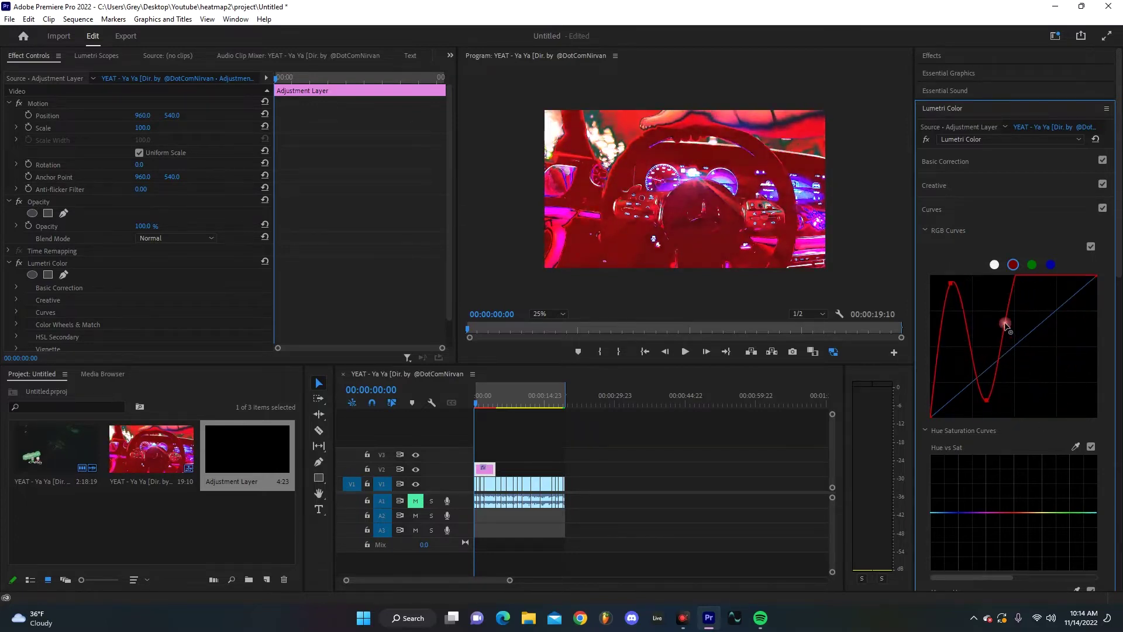
pyautogui.click(1044, 277)
pyautogui.moveTo(1046, 279); pyautogui.dragTo(1026, 431)
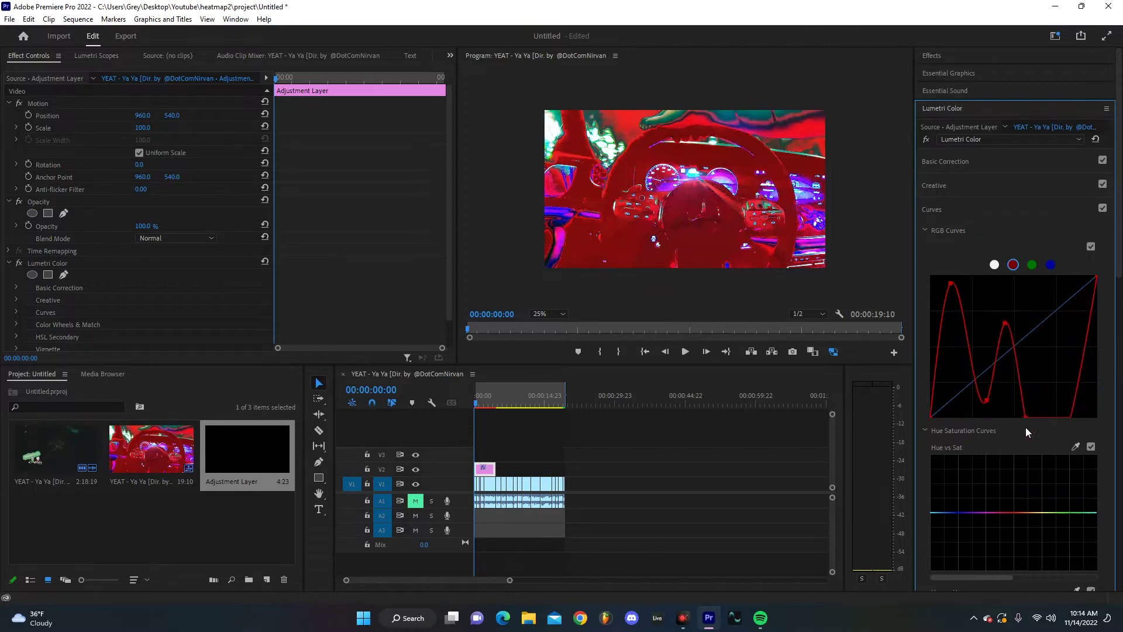
# - Reset the green curve and bow it below the diagonal, then bow the blue curve down too
pyautogui.click(1031, 265)
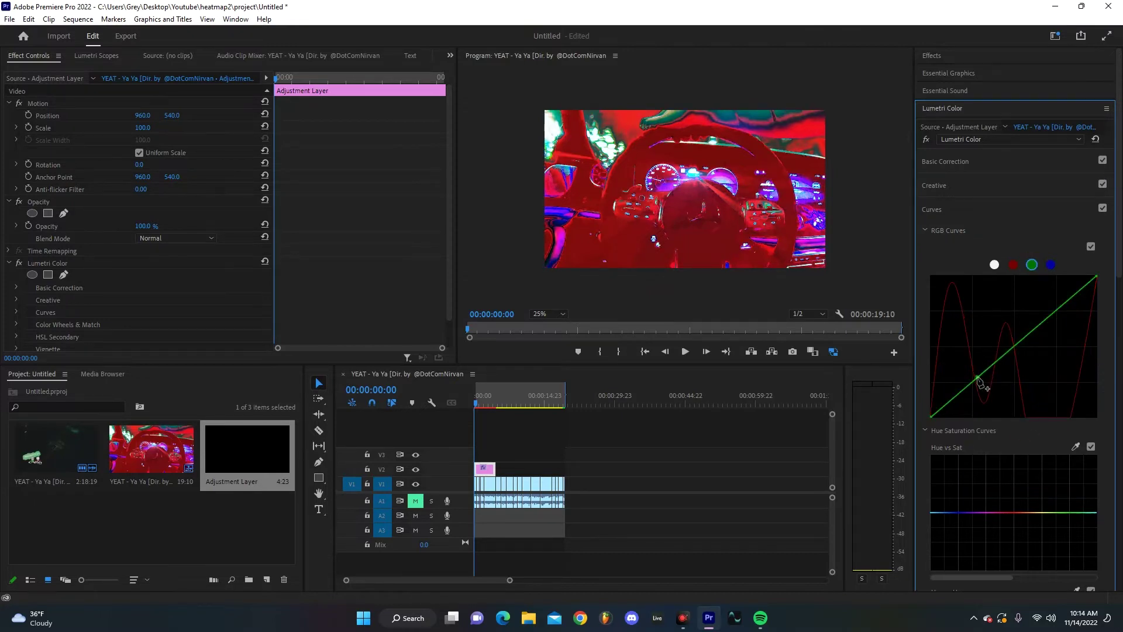
pyautogui.moveTo(977, 377); pyautogui.dragTo(1019, 394)
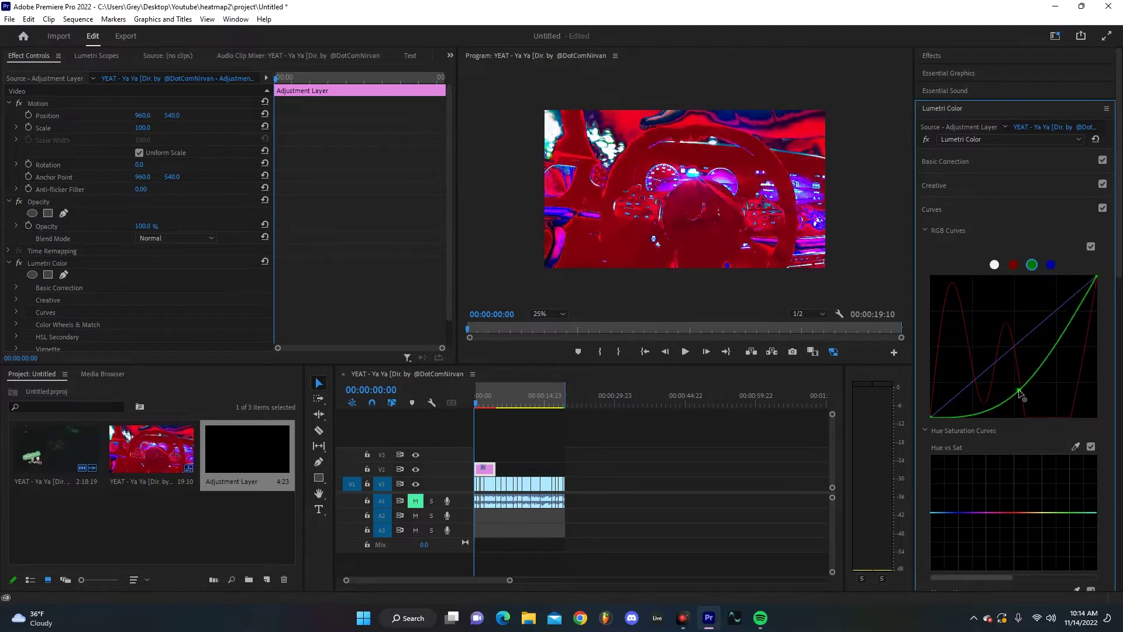
pyautogui.doubleClick(1050, 353)
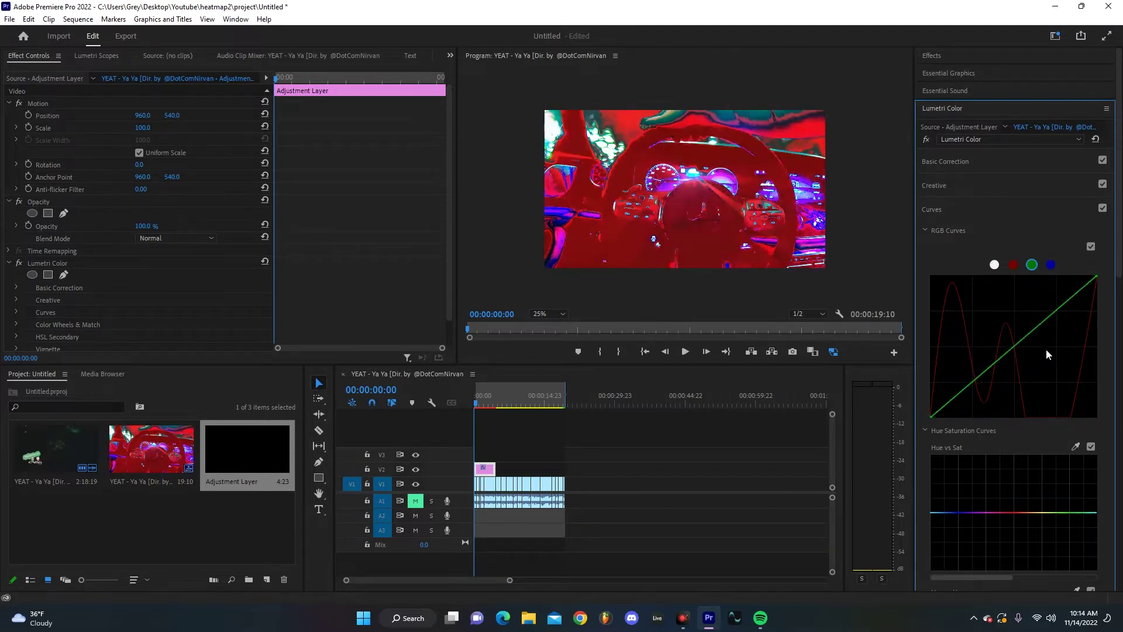
pyautogui.moveTo(974, 346); pyautogui.dragTo(1019, 390)
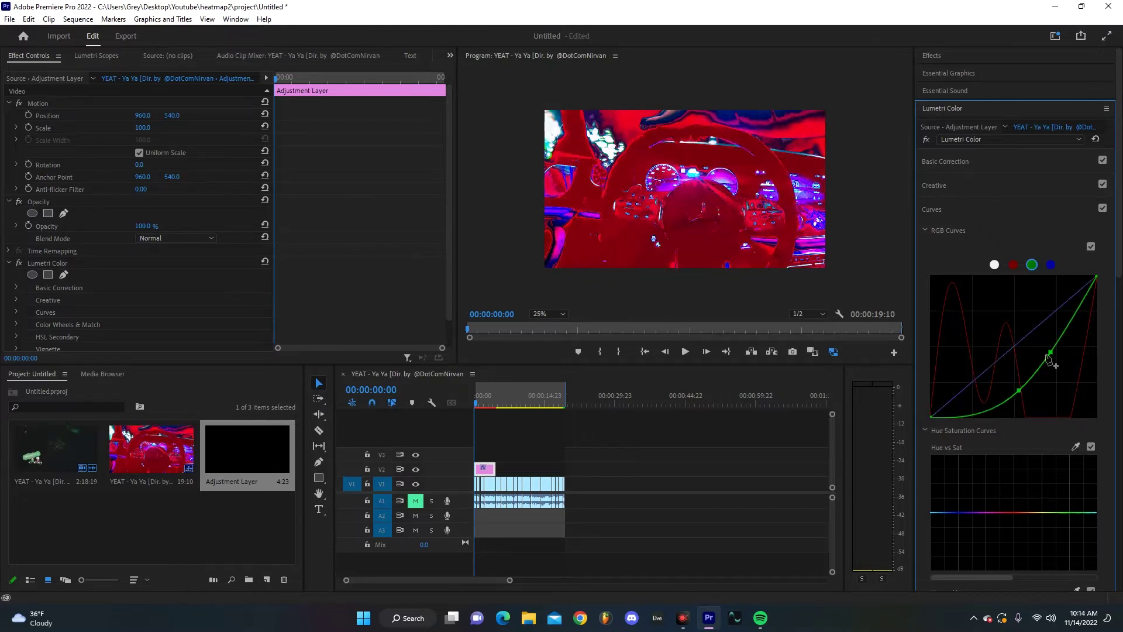
pyautogui.moveTo(1047, 351); pyautogui.dragTo(1051, 355)
pyautogui.click(1050, 266)
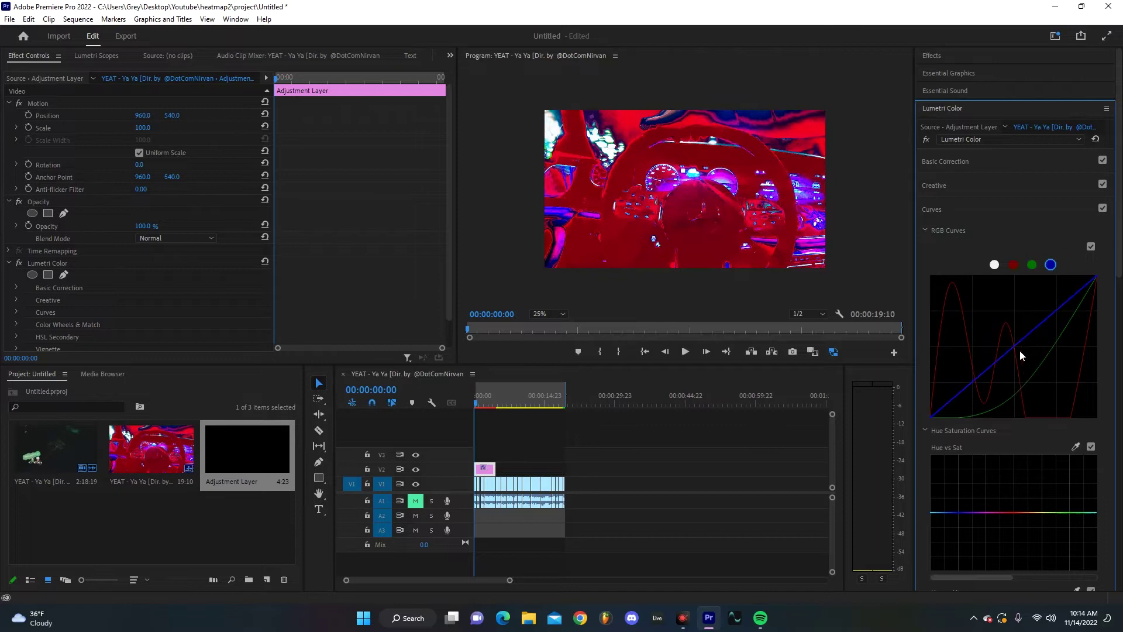
pyautogui.moveTo(1020, 351); pyautogui.dragTo(1032, 379)
pyautogui.press('space')
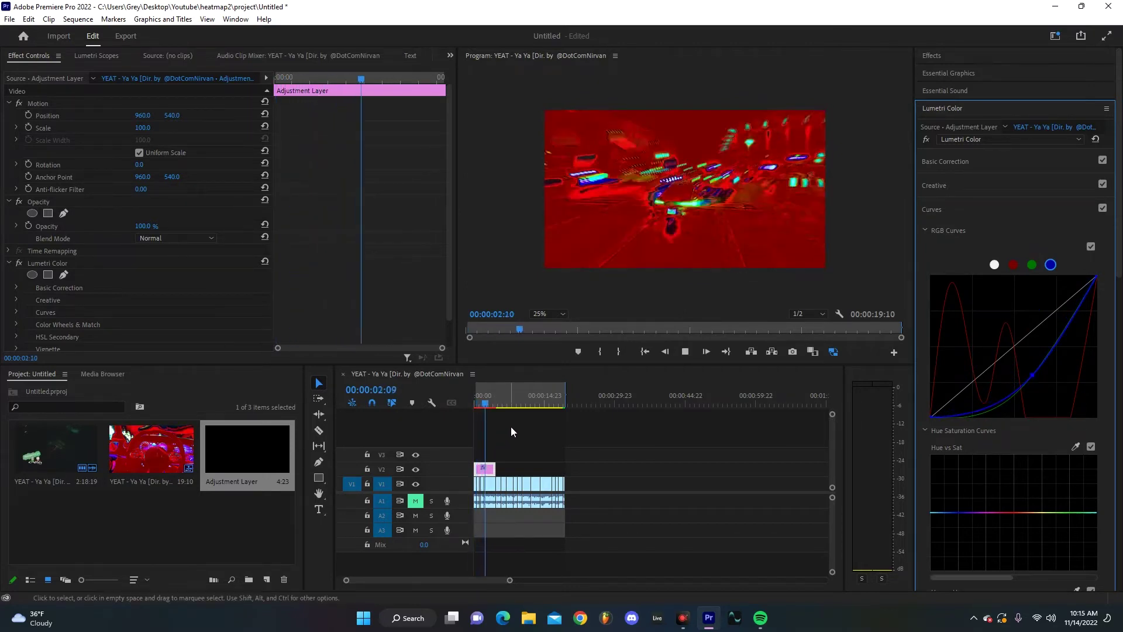
pyautogui.press('space')
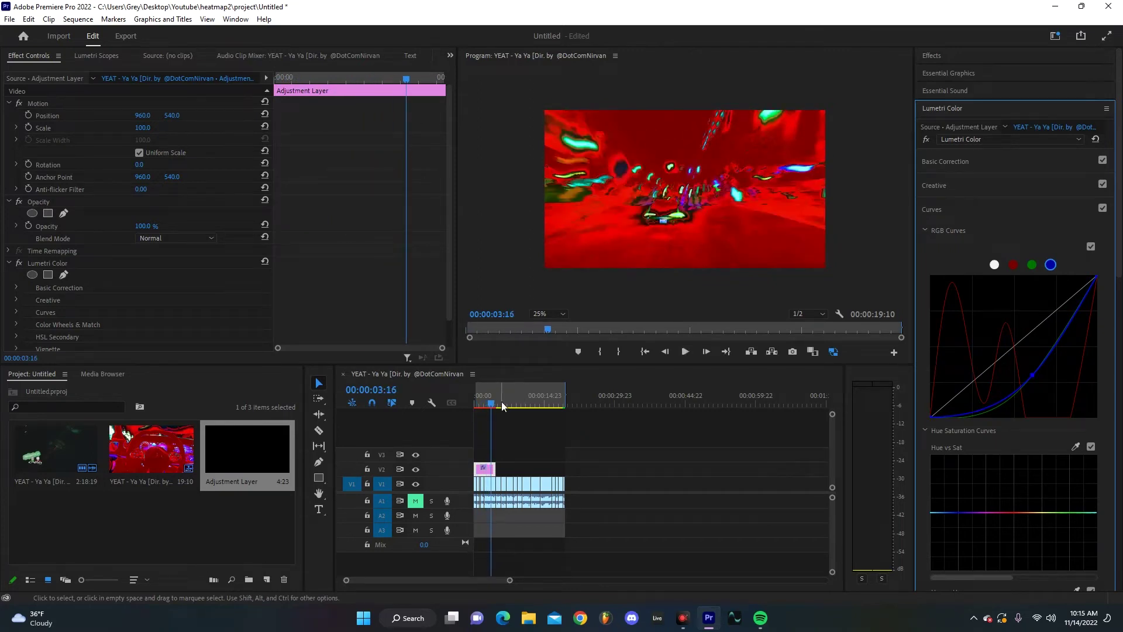
pyautogui.moveTo(502, 405); pyautogui.dragTo(484, 404)
pyautogui.press('space')
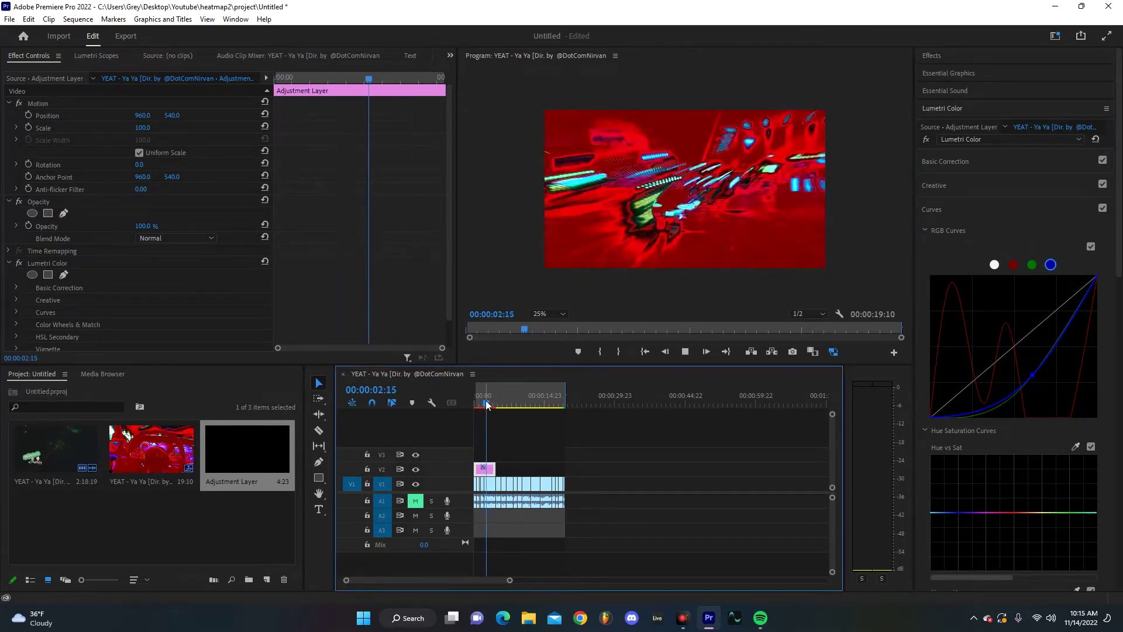
pyautogui.press('space')
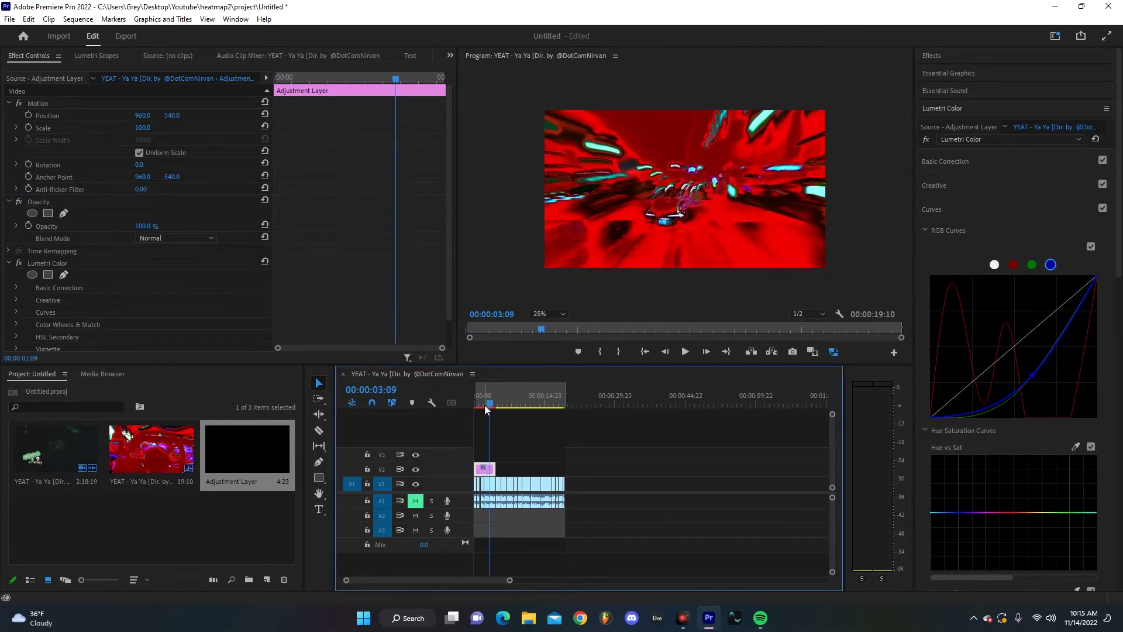
pyautogui.click(417, 469)
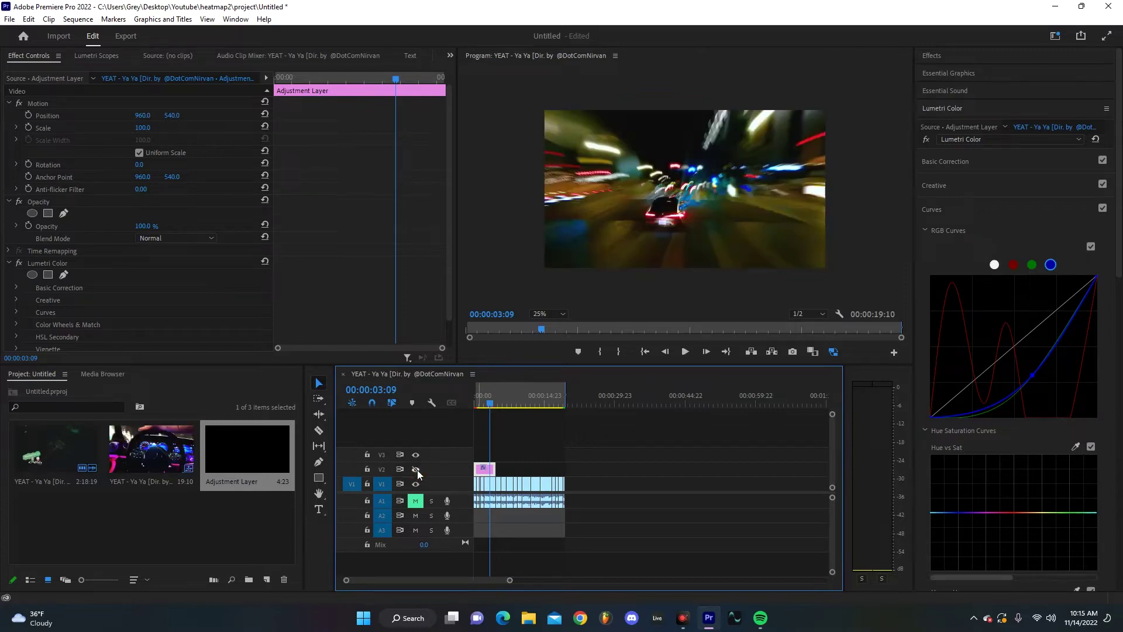
pyautogui.click(416, 469)
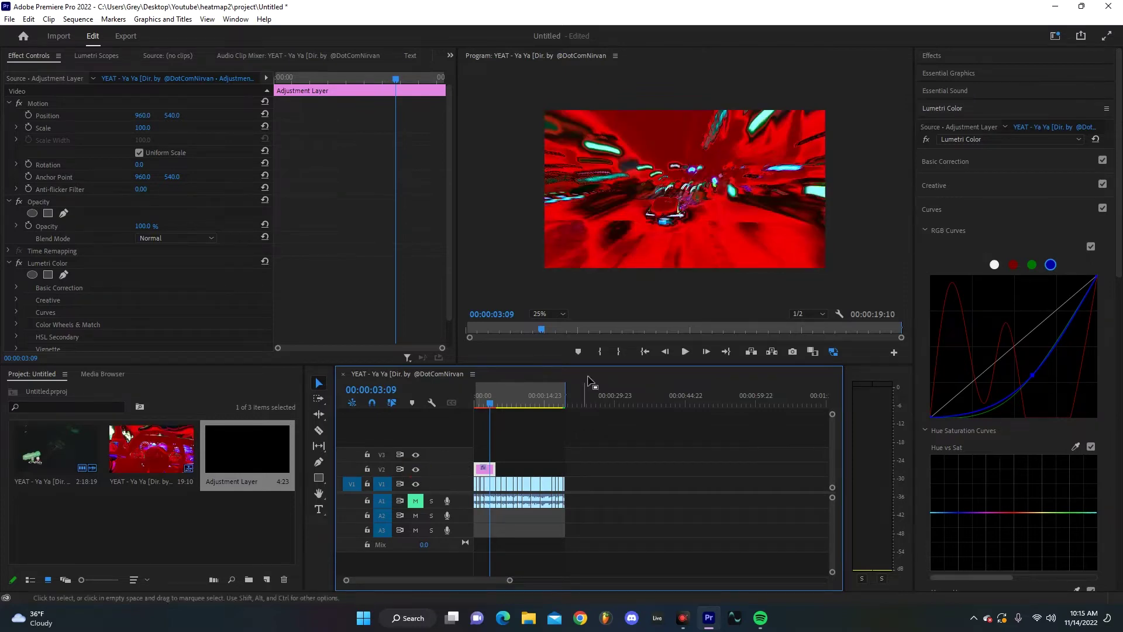
pyautogui.moveTo(498, 403); pyautogui.dragTo(479, 404)
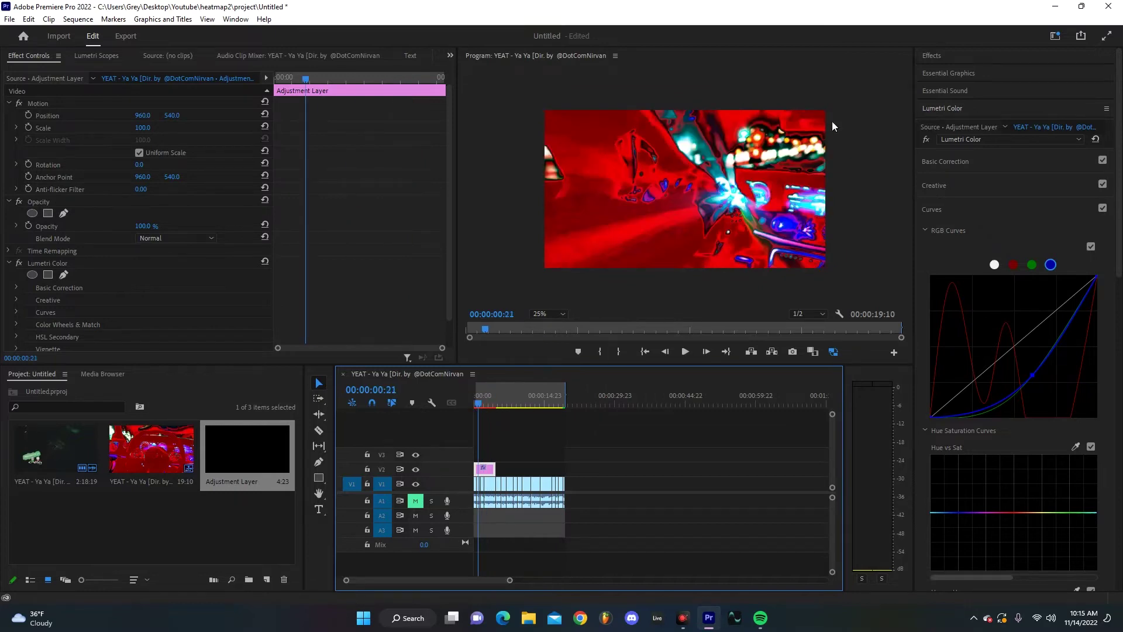
# - Search the Effects panel for 'invert' and apply the video Invert effect to the adjustment layer
pyautogui.click(929, 55)
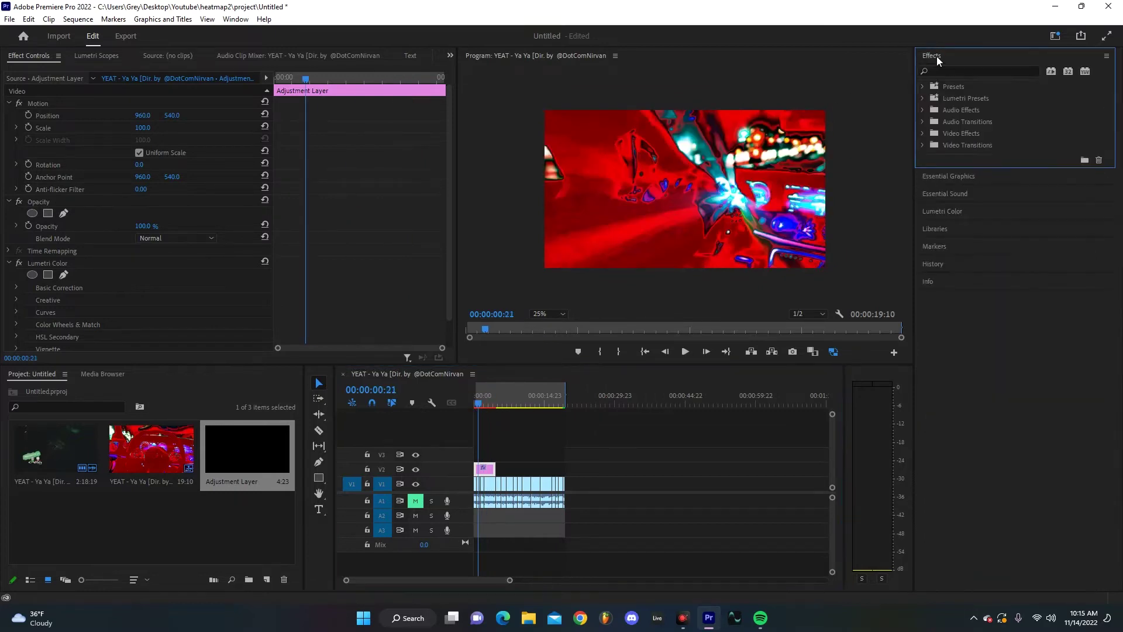
pyautogui.click(963, 71)
pyautogui.write('invert')
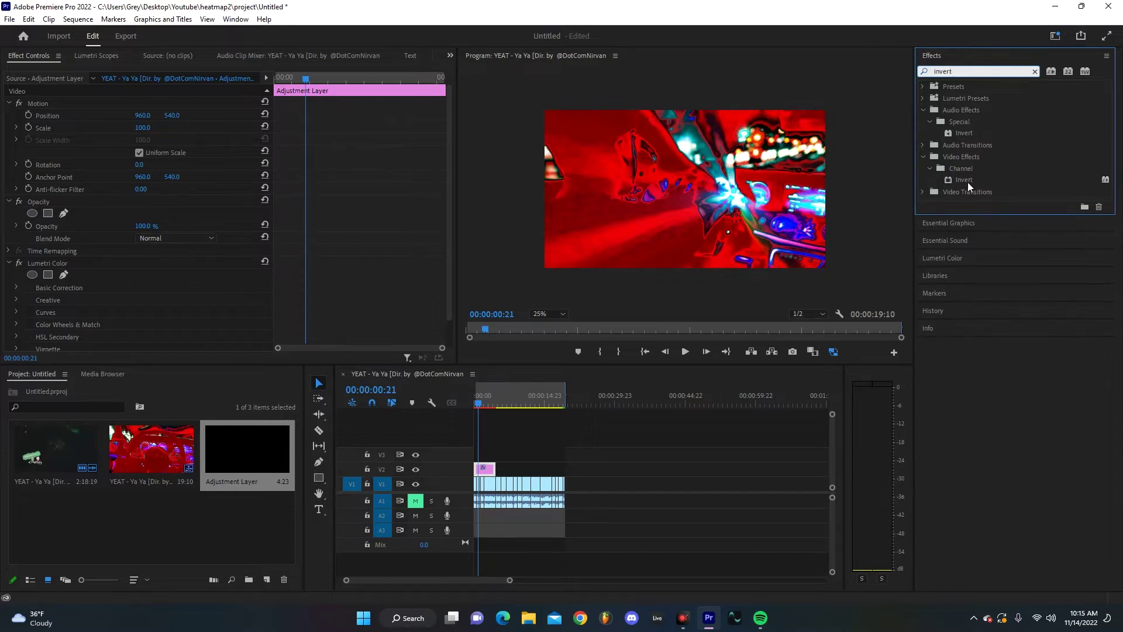
pyautogui.moveTo(968, 182); pyautogui.dragTo(484, 467)
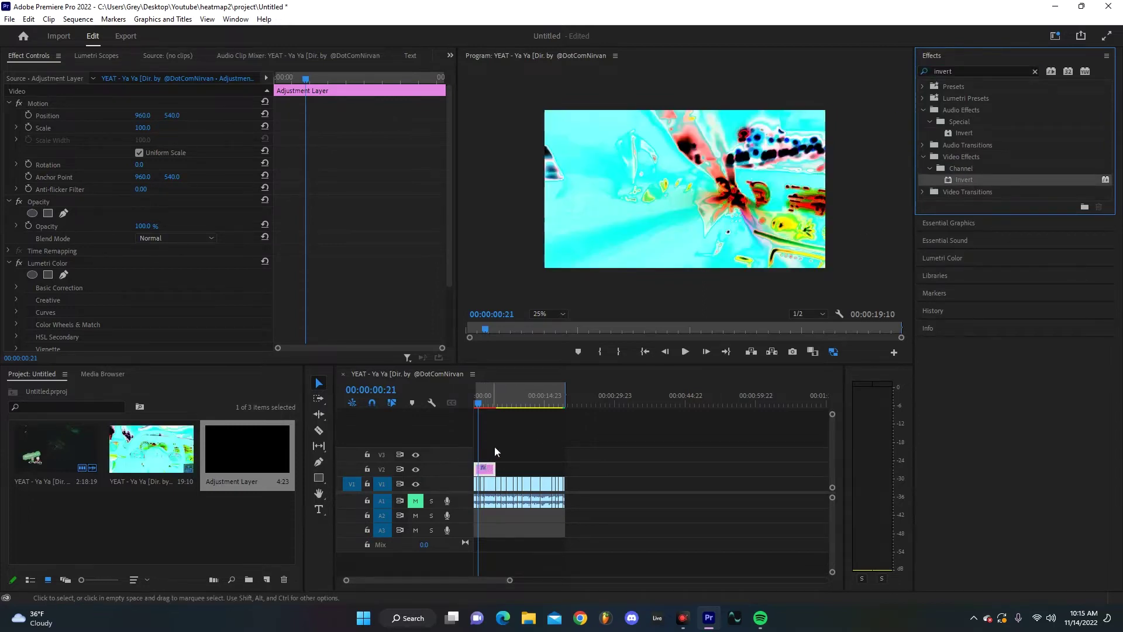
pyautogui.moveTo(448, 189); pyautogui.dragTo(448, 268)
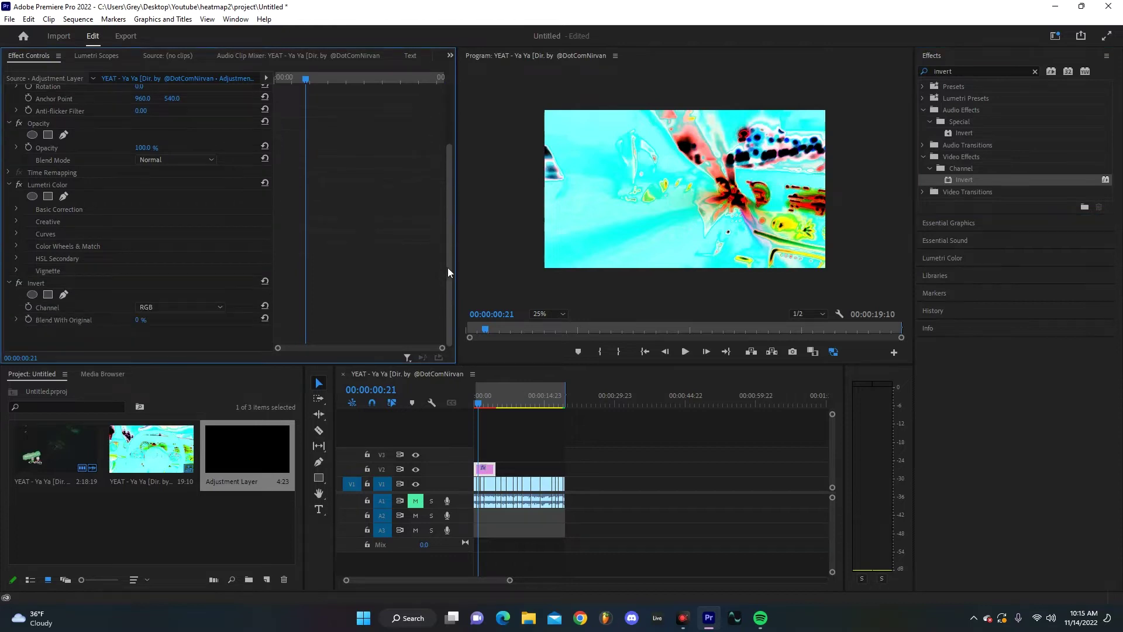
# - Try Invert's Red, Green, Blue, HLS and Hue channels, settling on Lightness
pyautogui.click(197, 306)
pyautogui.click(155, 331)
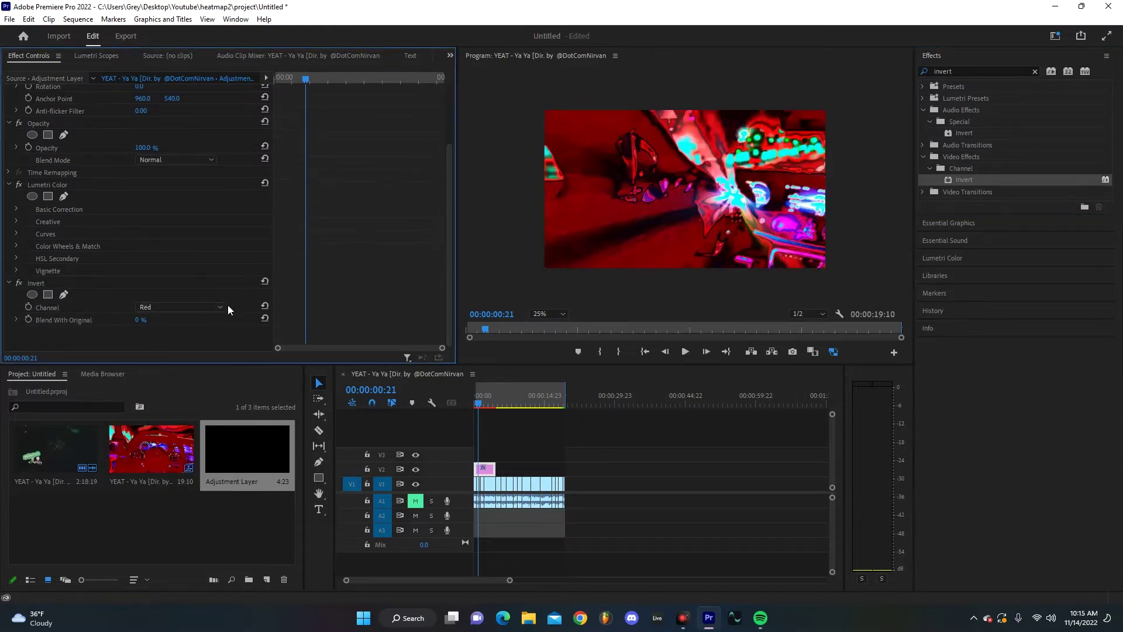
pyautogui.click(196, 309)
pyautogui.click(170, 345)
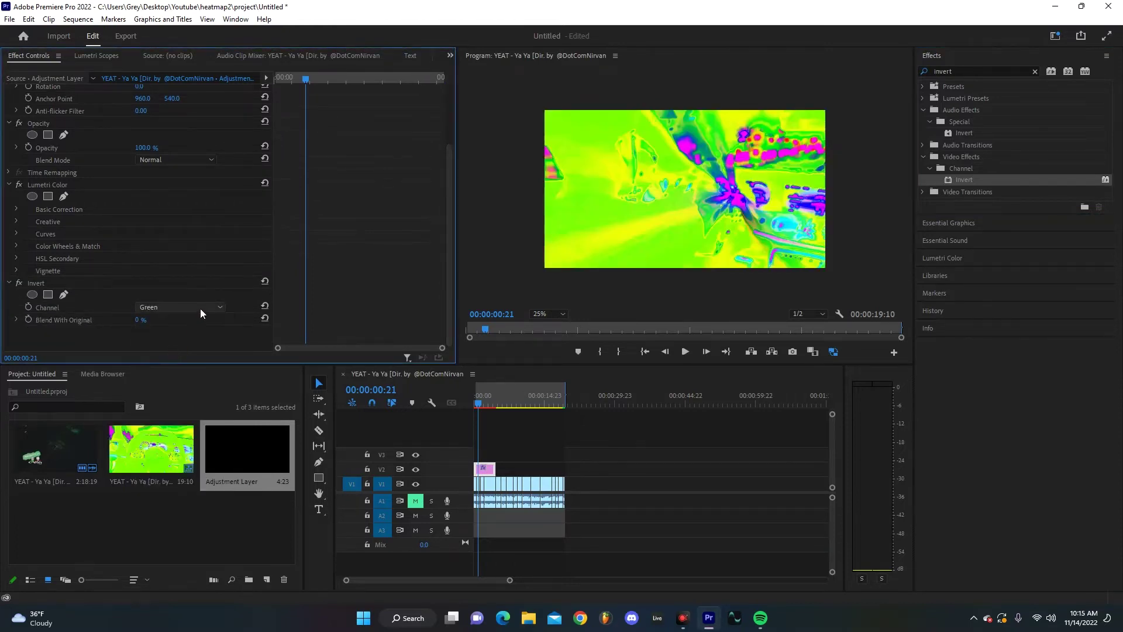
pyautogui.click(200, 307)
pyautogui.click(181, 354)
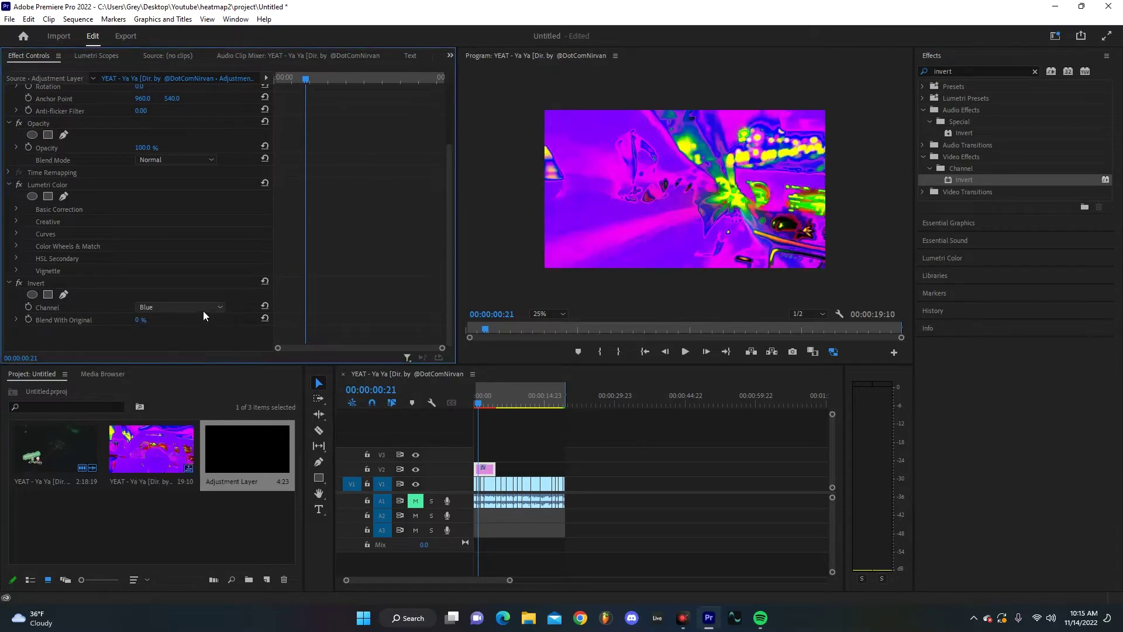
pyautogui.click(199, 308)
pyautogui.click(183, 370)
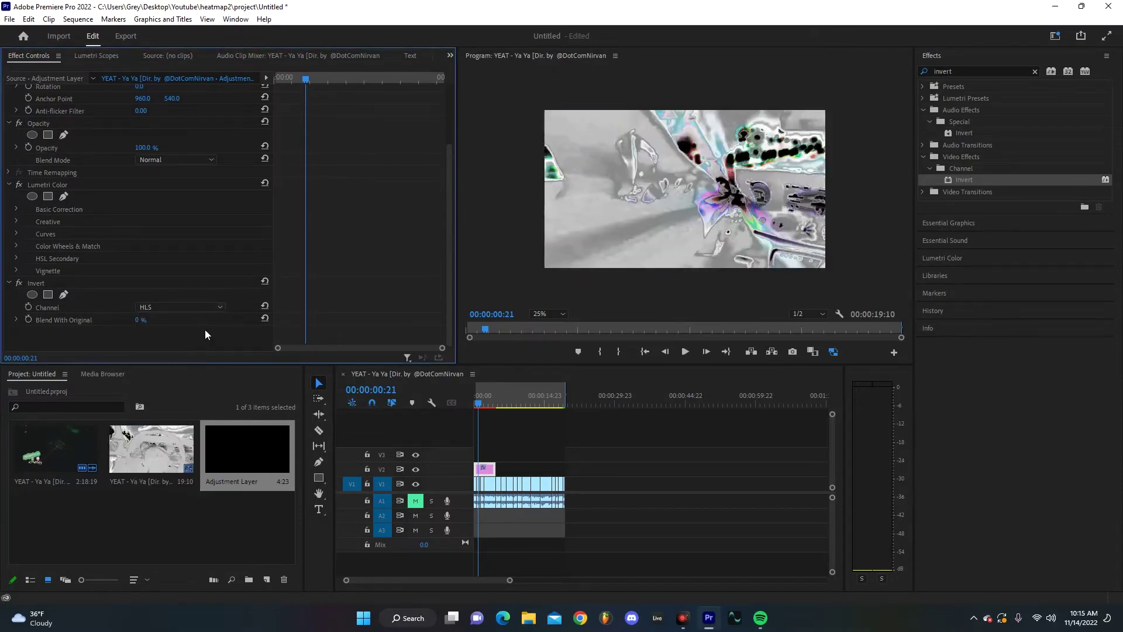
pyautogui.click(206, 307)
pyautogui.click(181, 381)
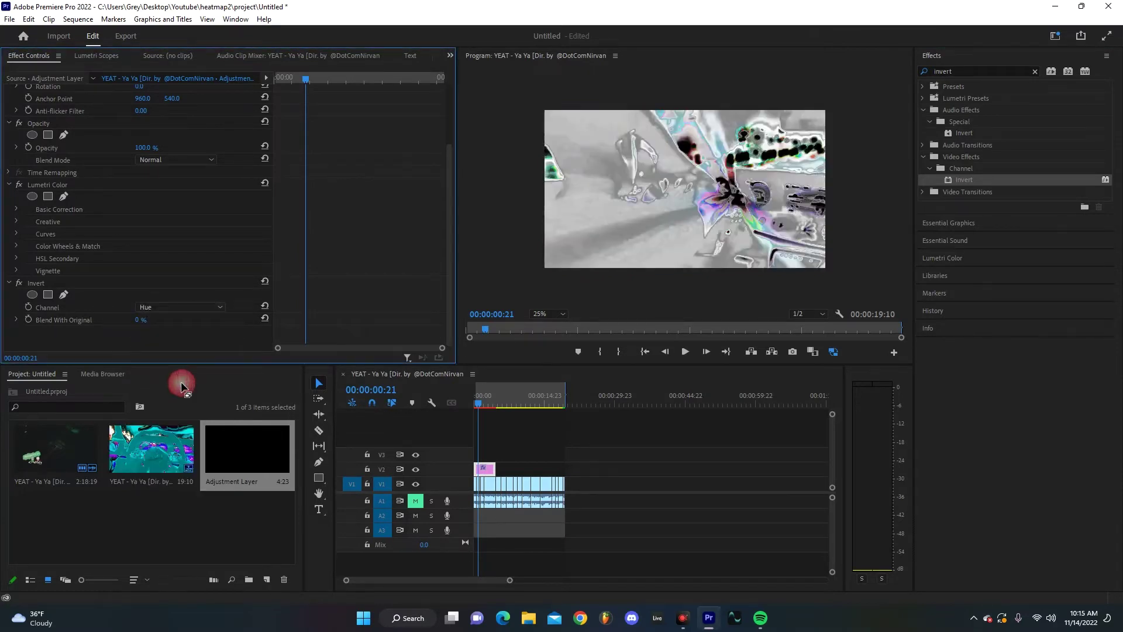
pyautogui.click(203, 308)
pyautogui.click(177, 395)
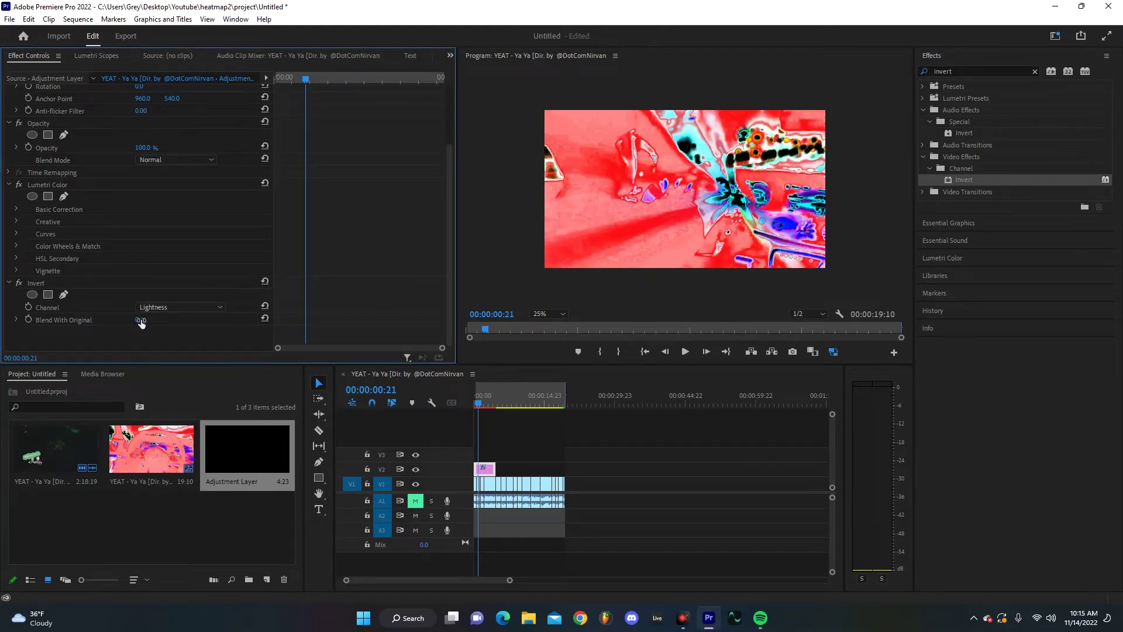
# - Set Invert's Blend With Original to 21% and play the sequence from the start
pyautogui.moveTo(141, 322); pyautogui.dragTo(94, 320)
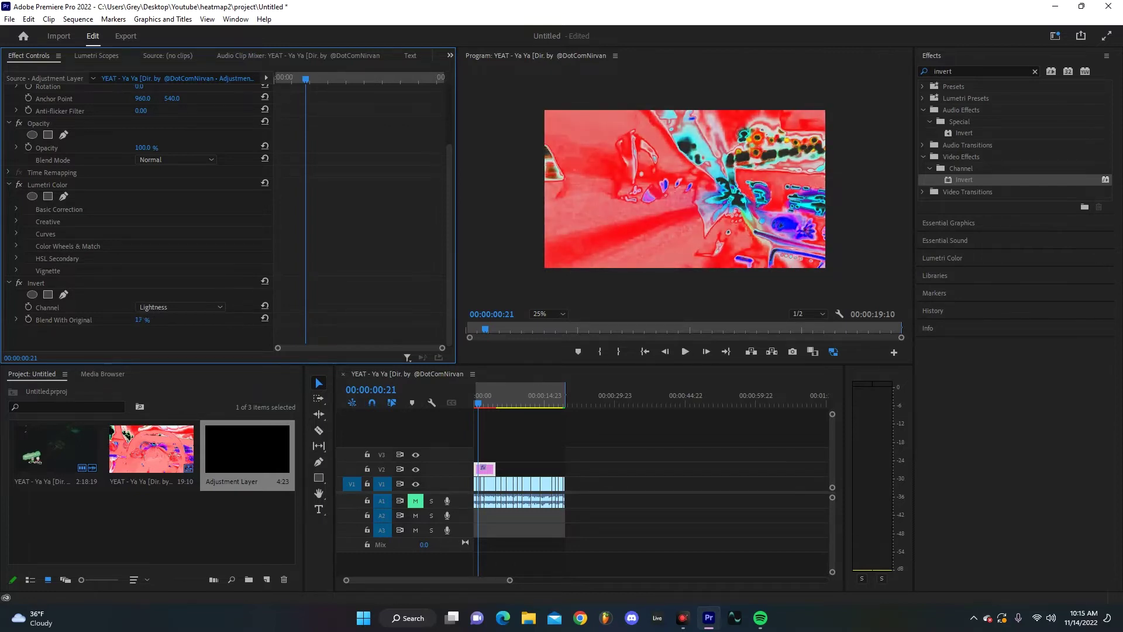
pyautogui.click(475, 395)
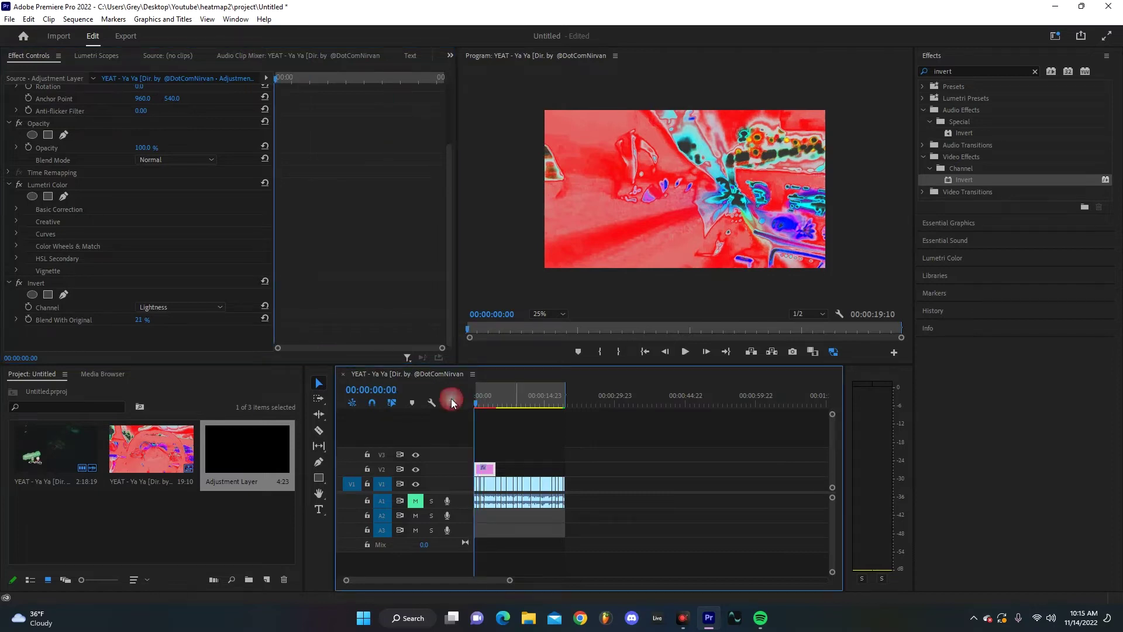
pyautogui.press('space')
pyautogui.press('space')
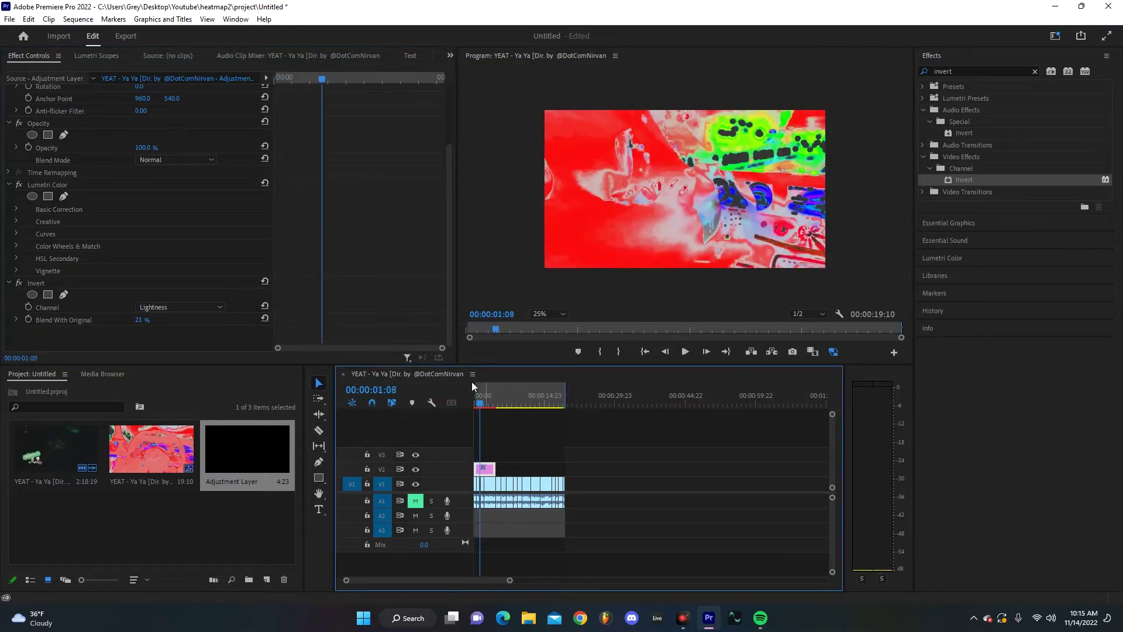
# - Turn off the Invert effect, deselect the layer, clear the 'invert' search, and expand Presets
pyautogui.click(18, 283)
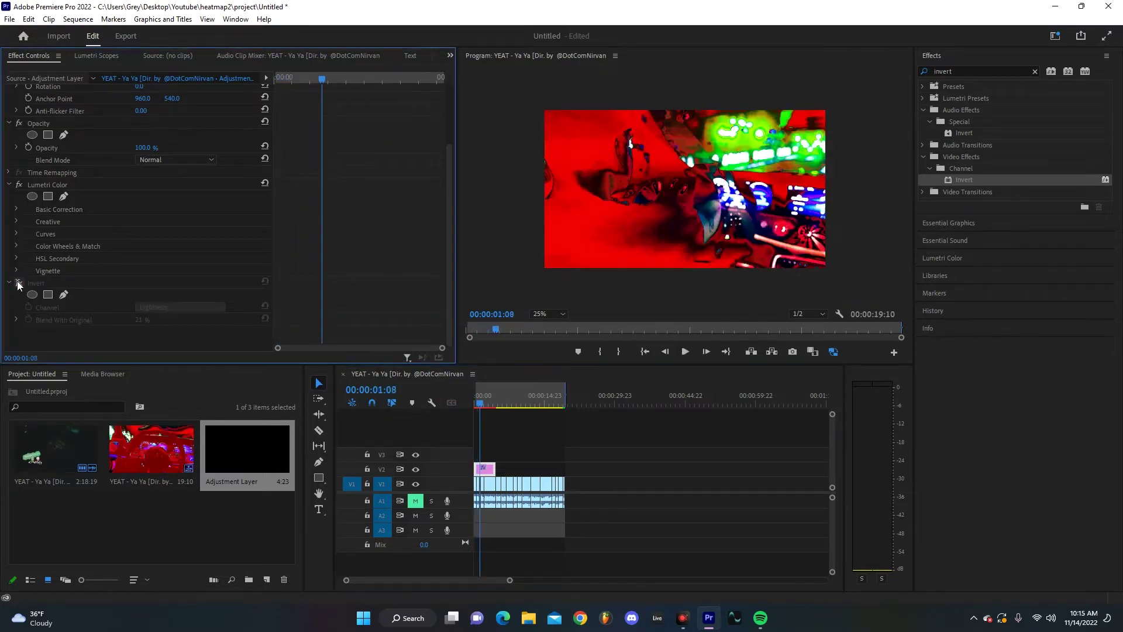
pyautogui.click(498, 397)
pyautogui.click(504, 409)
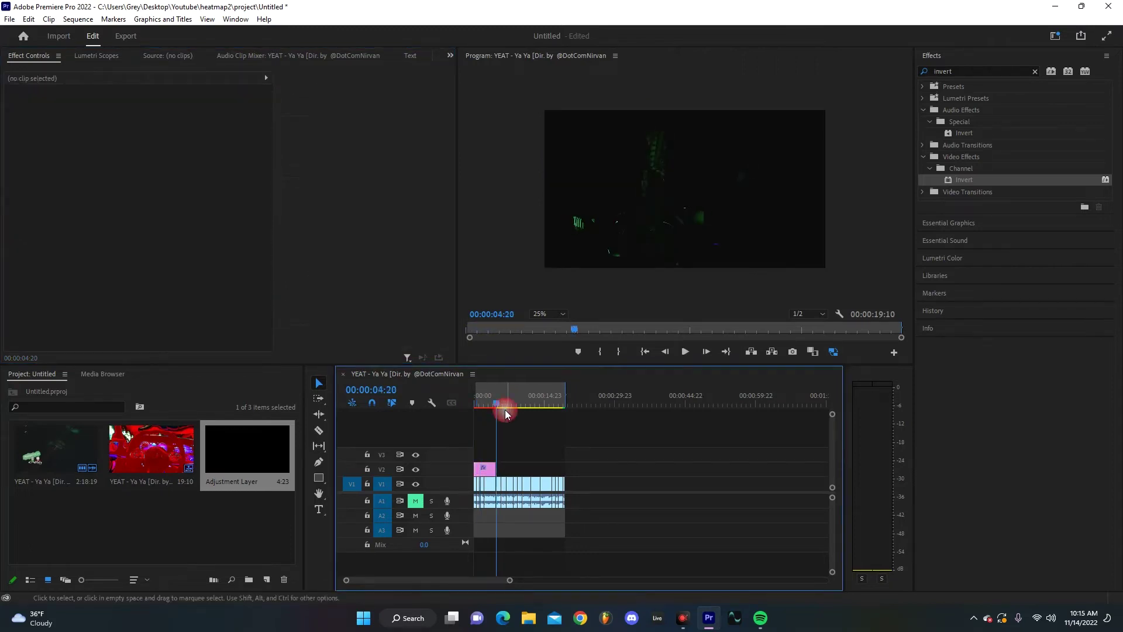
pyautogui.press('=')
pyautogui.press('=')
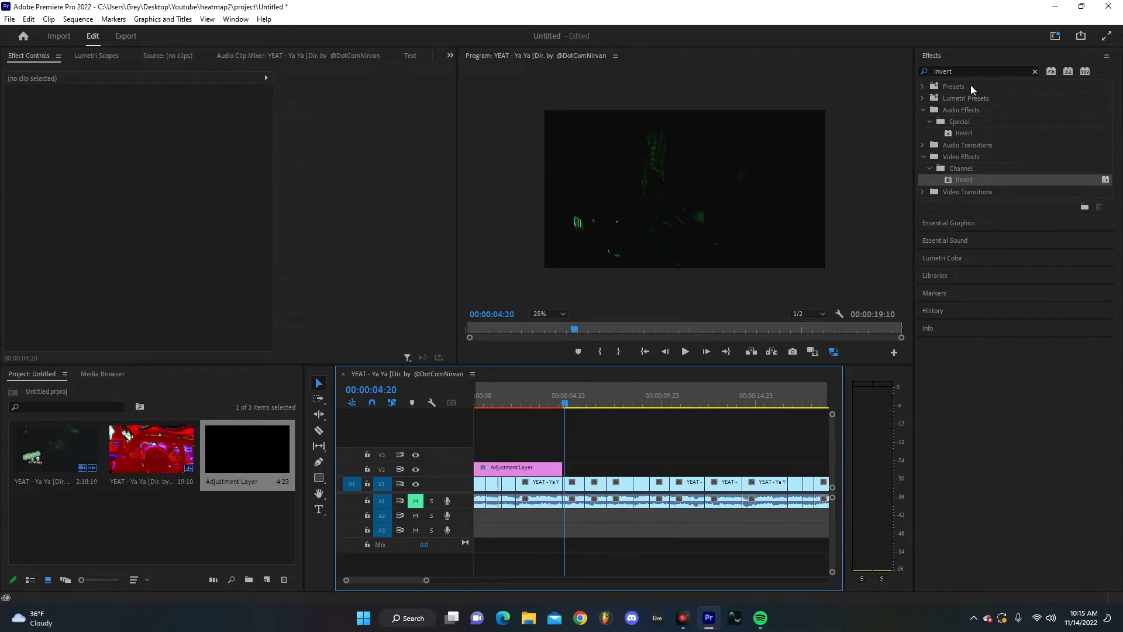
pyautogui.click(1036, 73)
pyautogui.click(923, 86)
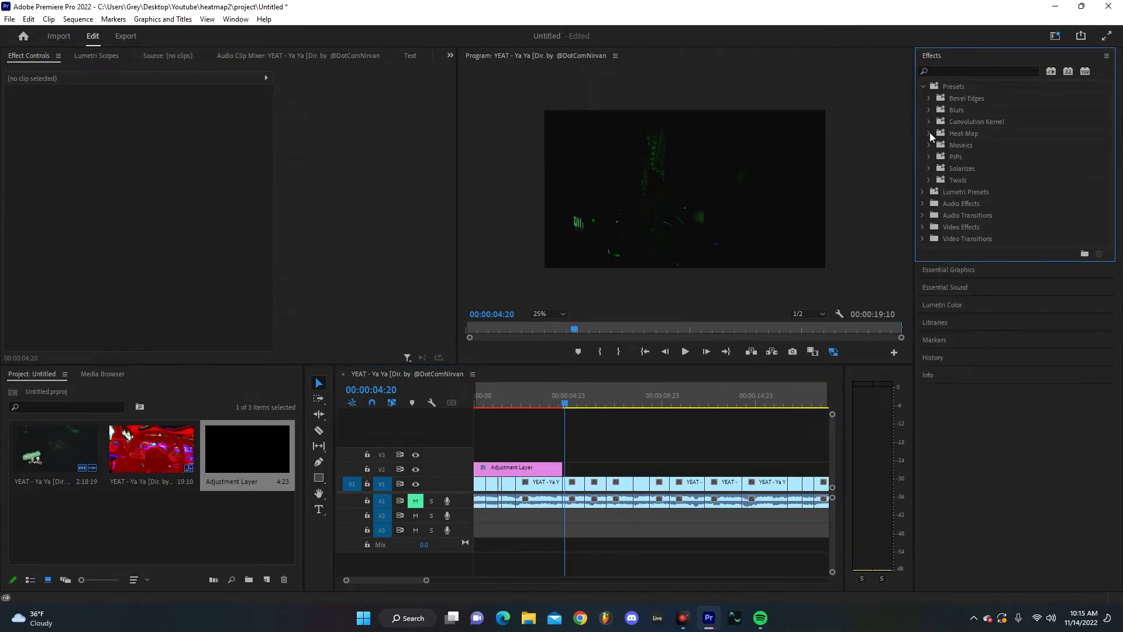
# - Check the Presets right-click menu, then expand the Heat Map bin to list its presets
pyautogui.rightClick(953, 86)
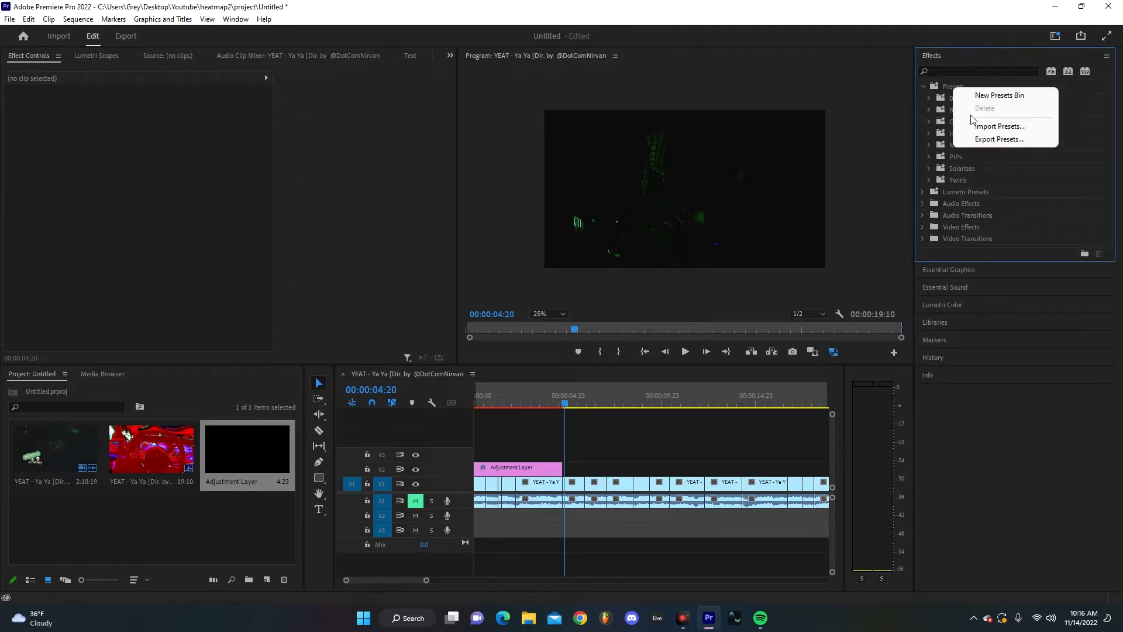
pyautogui.click(945, 86)
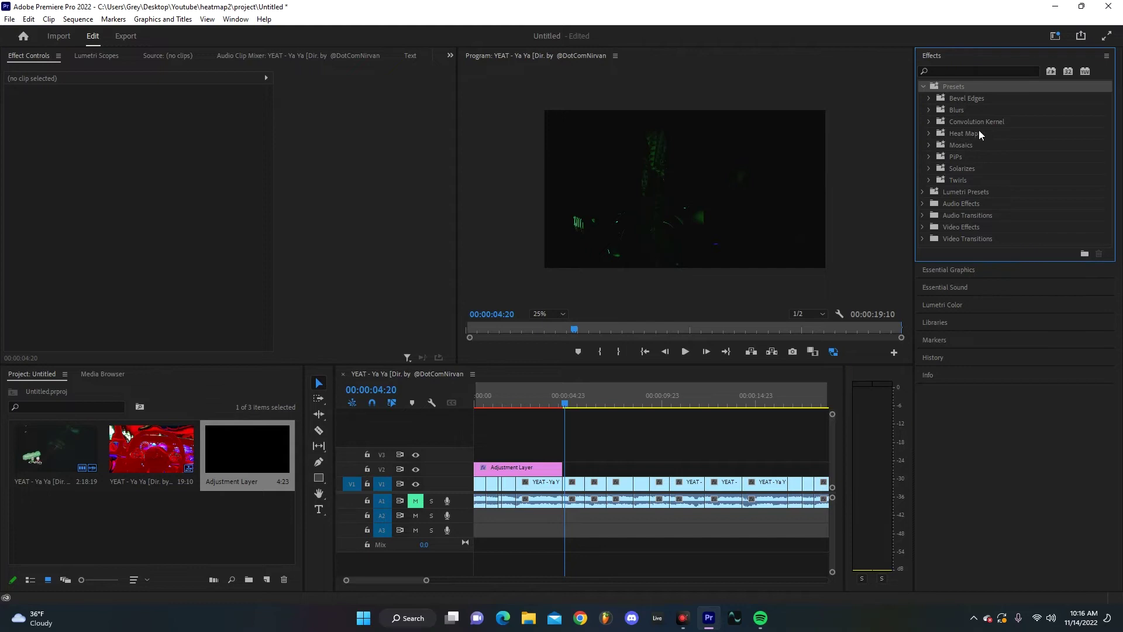
pyautogui.click(978, 129)
pyautogui.click(927, 135)
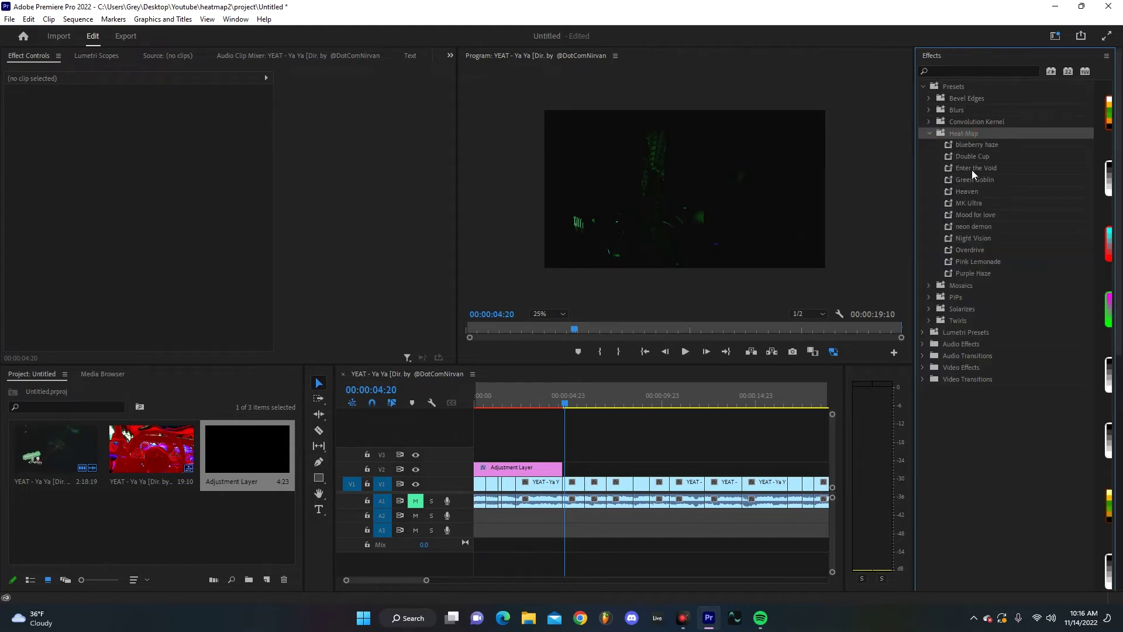
pyautogui.moveTo(985, 144); pyautogui.dragTo(645, 449)
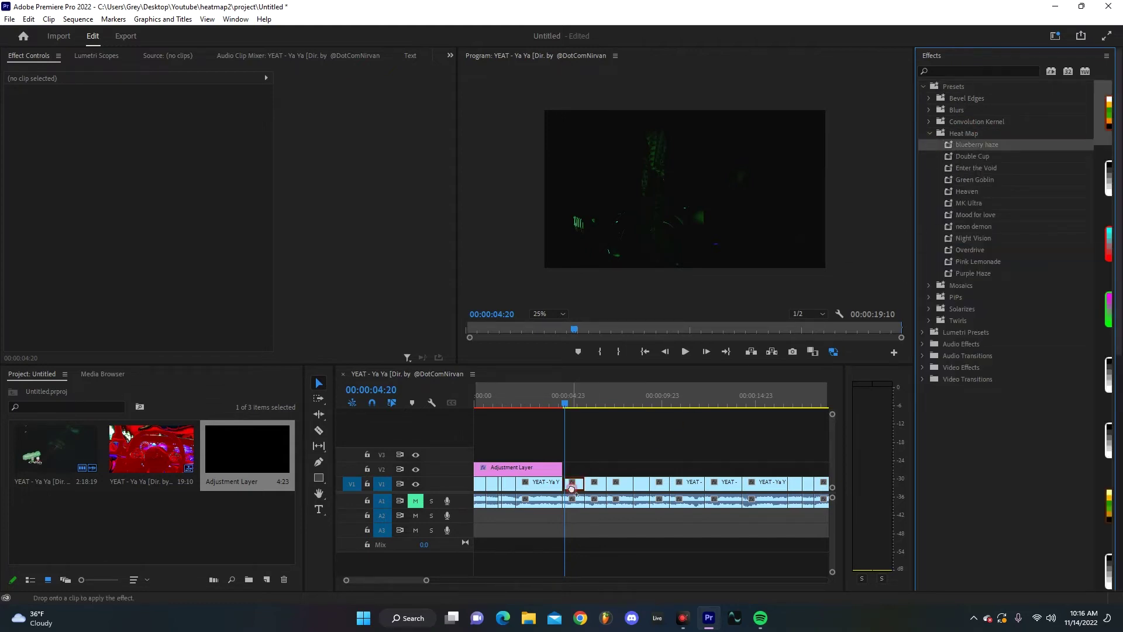
# - Apply blueberry haze, Double Cup, Heaven, Overdrive and Purple Haze to separate V1 clips, then render previews
pyautogui.moveTo(571, 488); pyautogui.dragTo(572, 485)
pyautogui.moveTo(975, 156); pyautogui.dragTo(618, 485)
pyautogui.moveTo(977, 186); pyautogui.dragTo(658, 484)
pyautogui.moveTo(970, 249); pyautogui.dragTo(807, 485)
pyautogui.press('-')
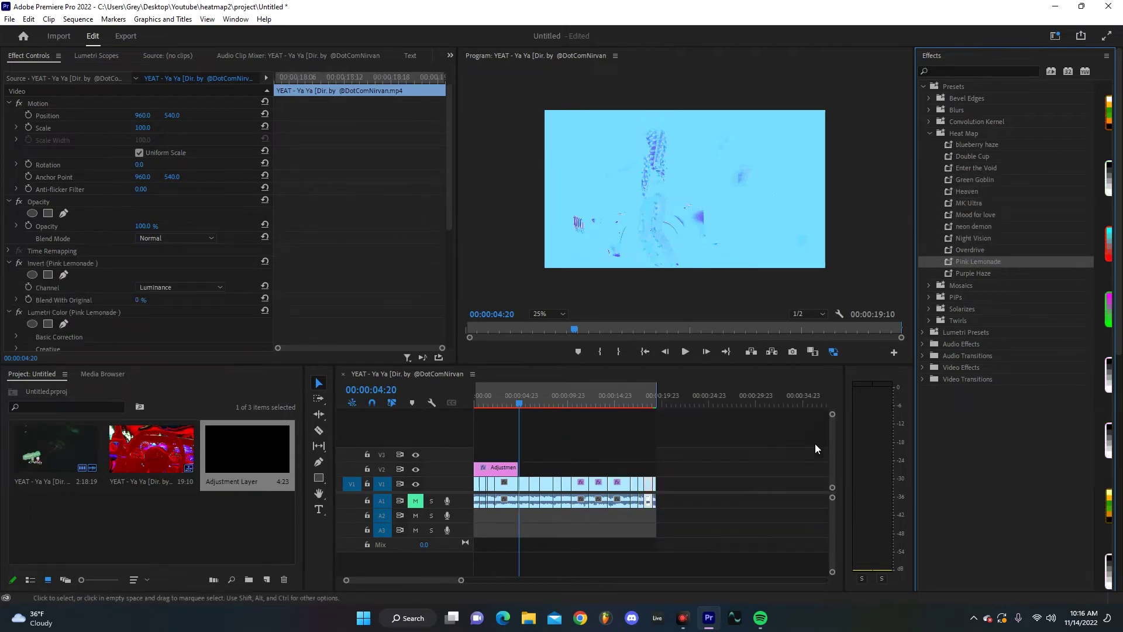
pyautogui.moveTo(974, 273); pyautogui.dragTo(643, 485)
pyautogui.press('Return')
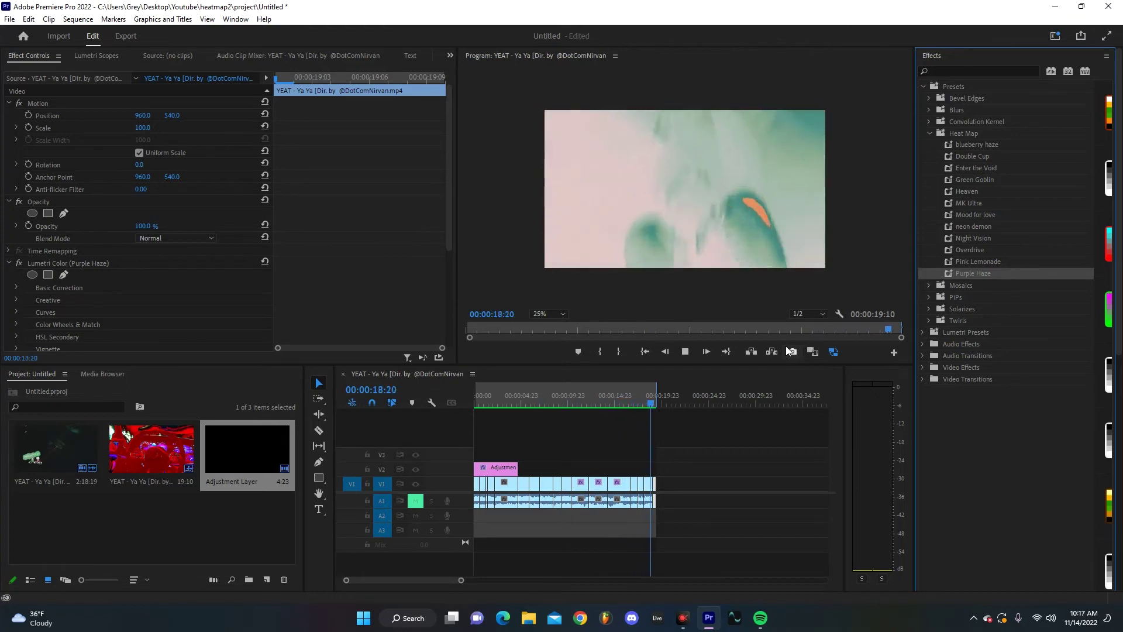
pyautogui.press('Home')
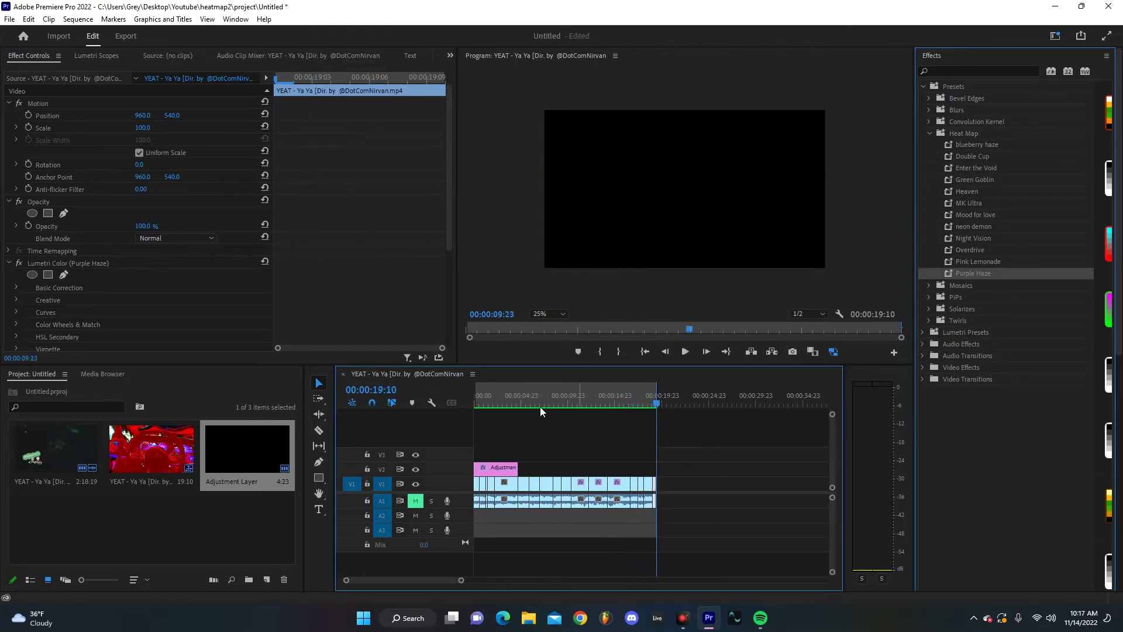
pyautogui.click(440, 426)
pyautogui.press('space')
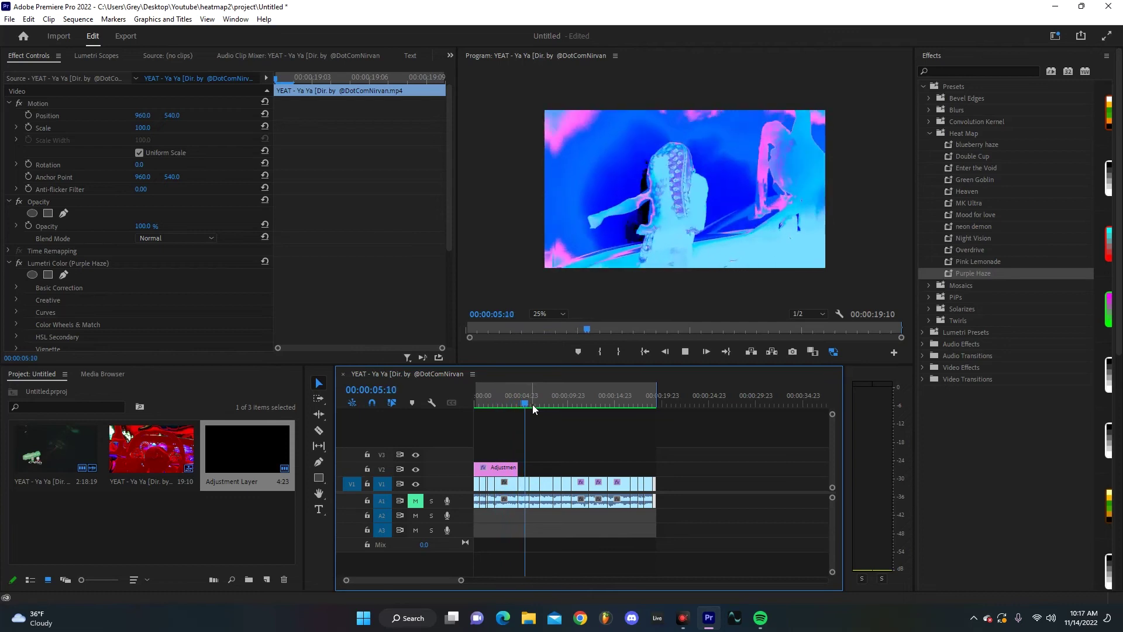
pyautogui.moveTo(526, 403); pyautogui.dragTo(523, 404)
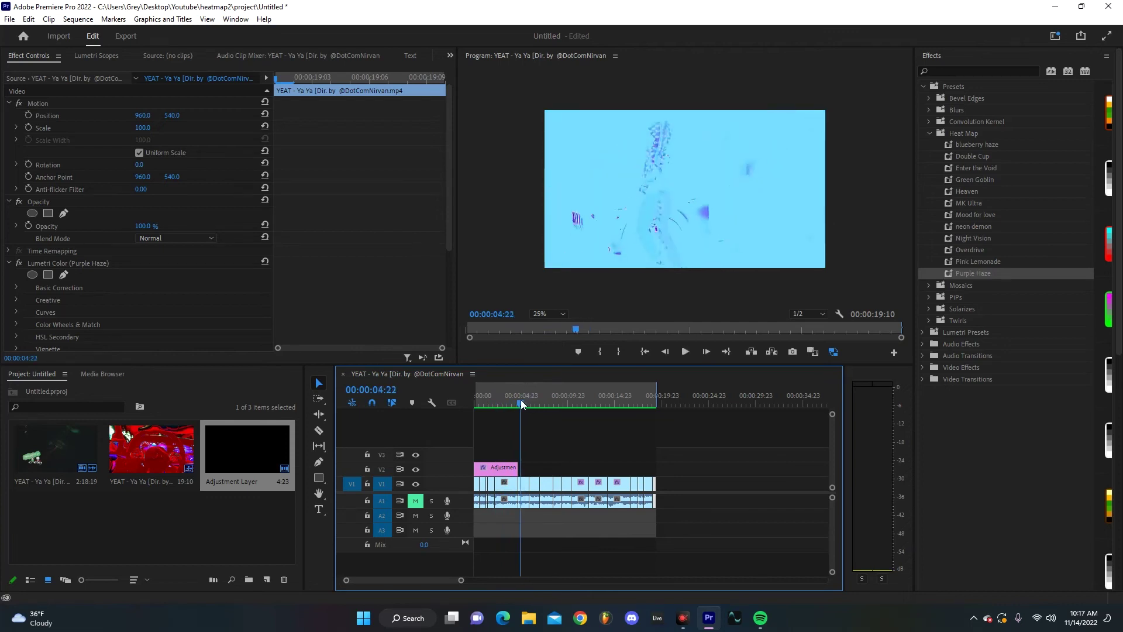
pyautogui.moveTo(521, 399); pyautogui.dragTo(522, 402)
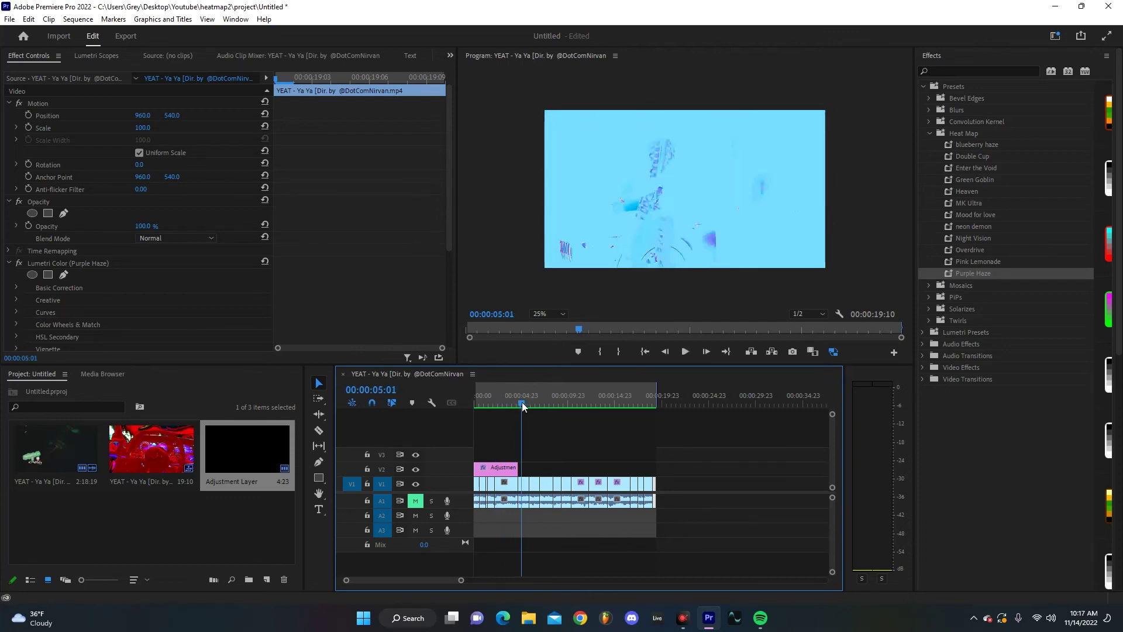
pyautogui.click(522, 481)
# - Scroll Effect Controls and select the Invert (blueberry haze) effect
pyautogui.scroll(-2, 392, 271)
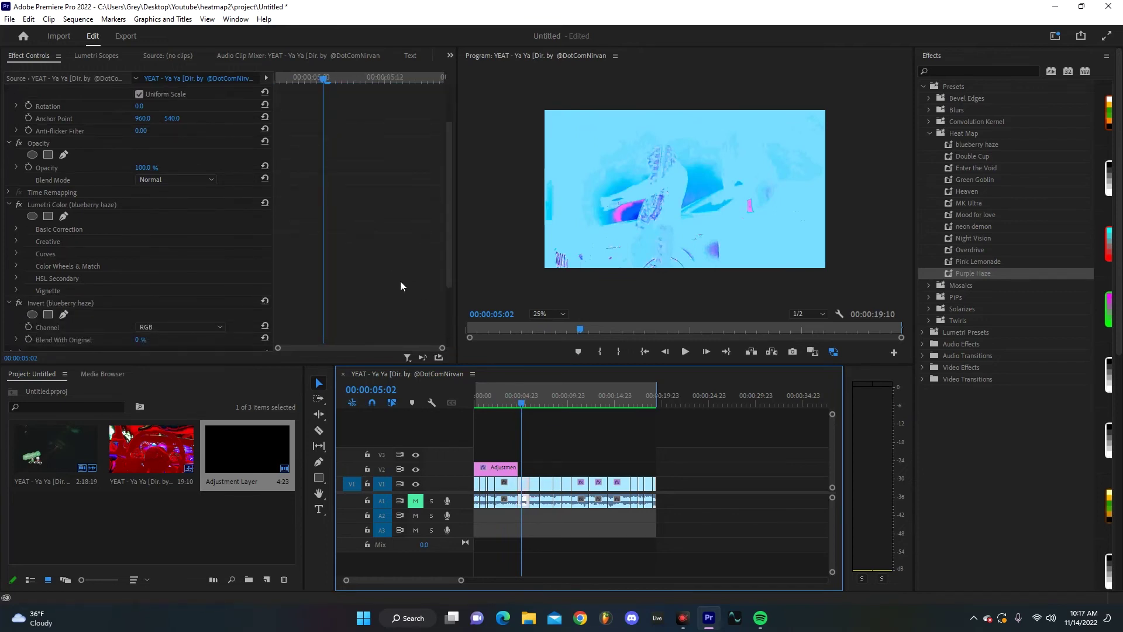
pyautogui.scroll(-2, 400, 282)
pyautogui.click(103, 144)
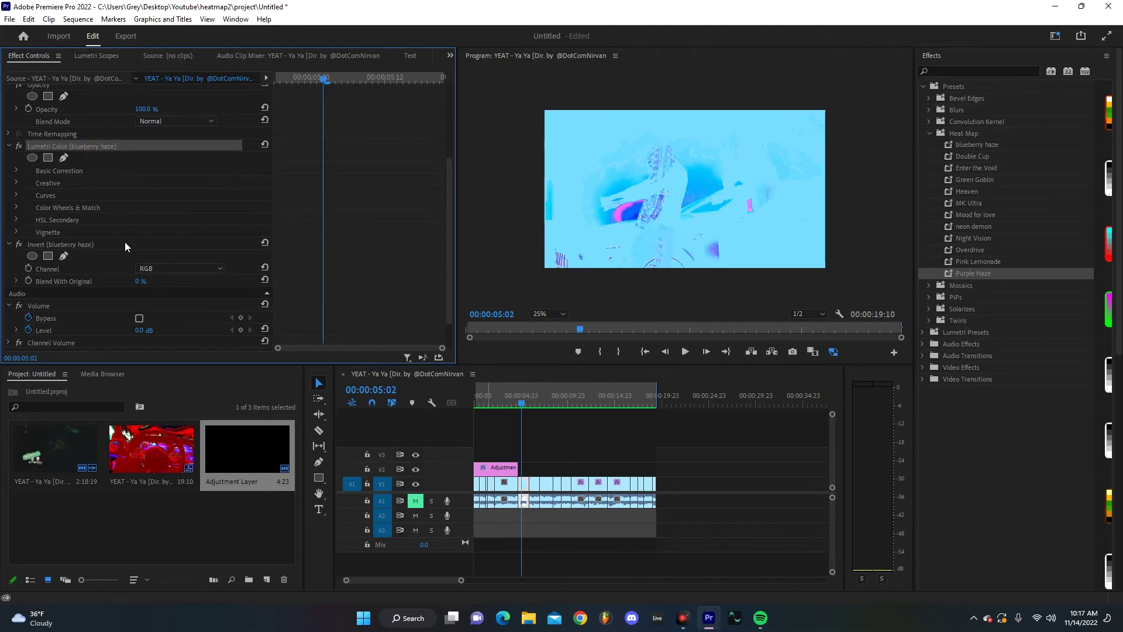
pyautogui.click(68, 246)
# - Try Red, Green, then Blue as the Invert channel, keeping Blue, and play back the purple result
pyautogui.click(155, 270)
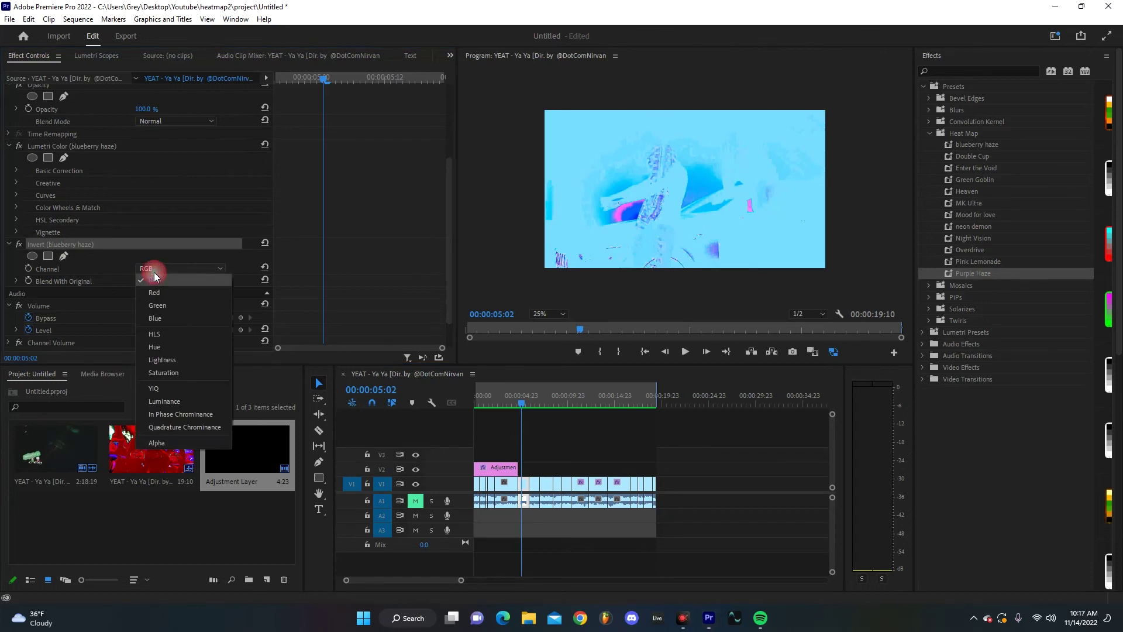
pyautogui.click(156, 292)
pyautogui.click(167, 266)
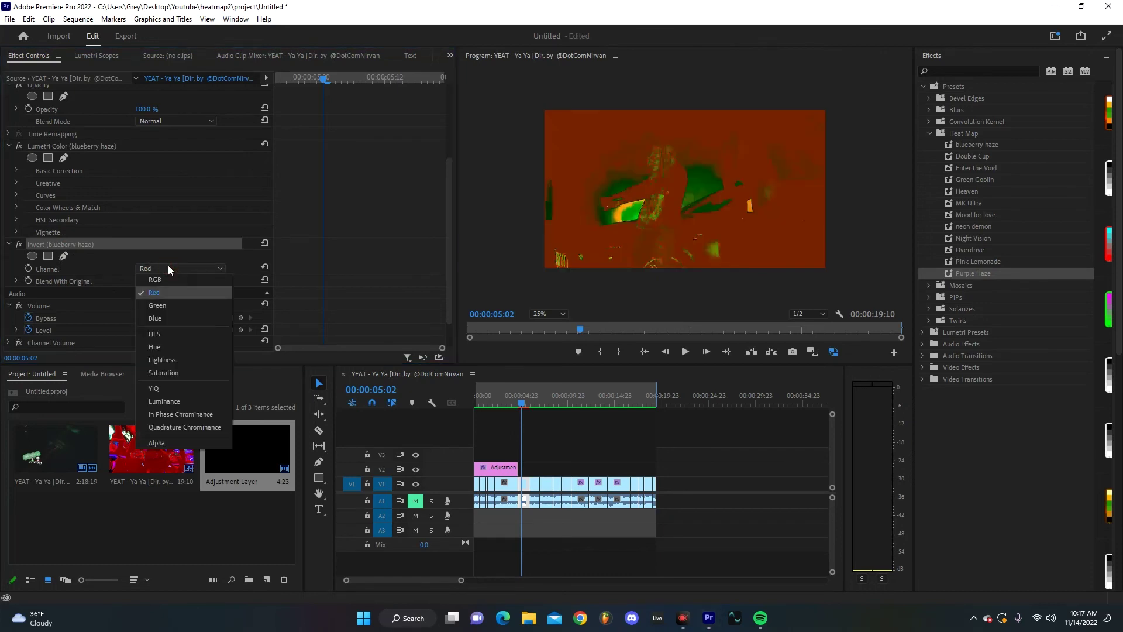
pyautogui.click(162, 304)
pyautogui.click(180, 267)
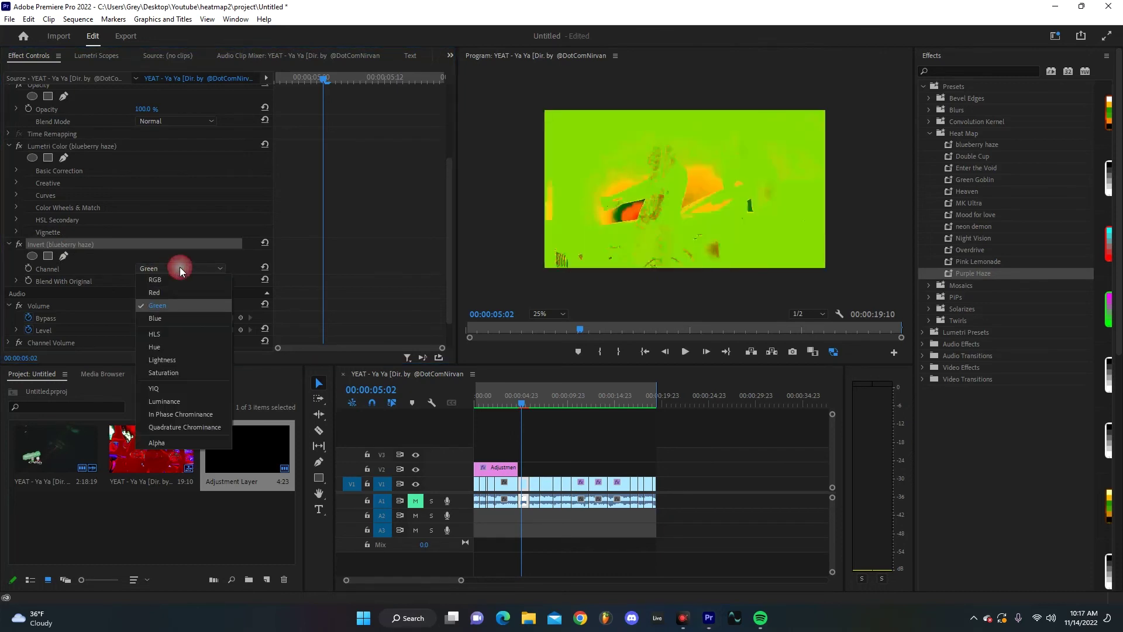
pyautogui.click(153, 318)
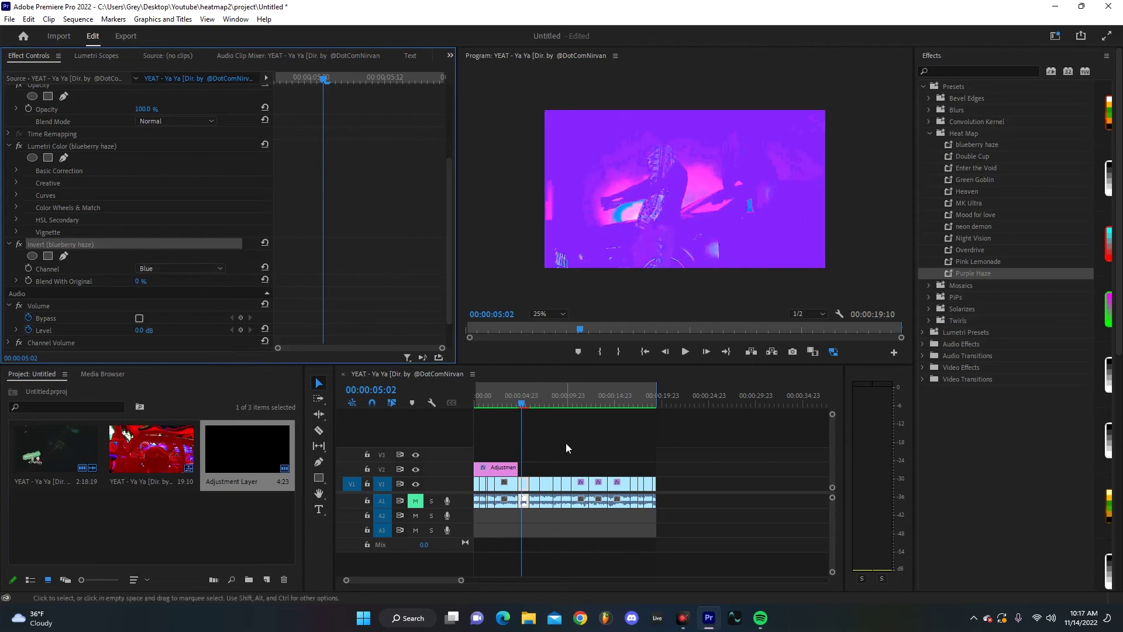
pyautogui.click(516, 397)
pyautogui.press('space')
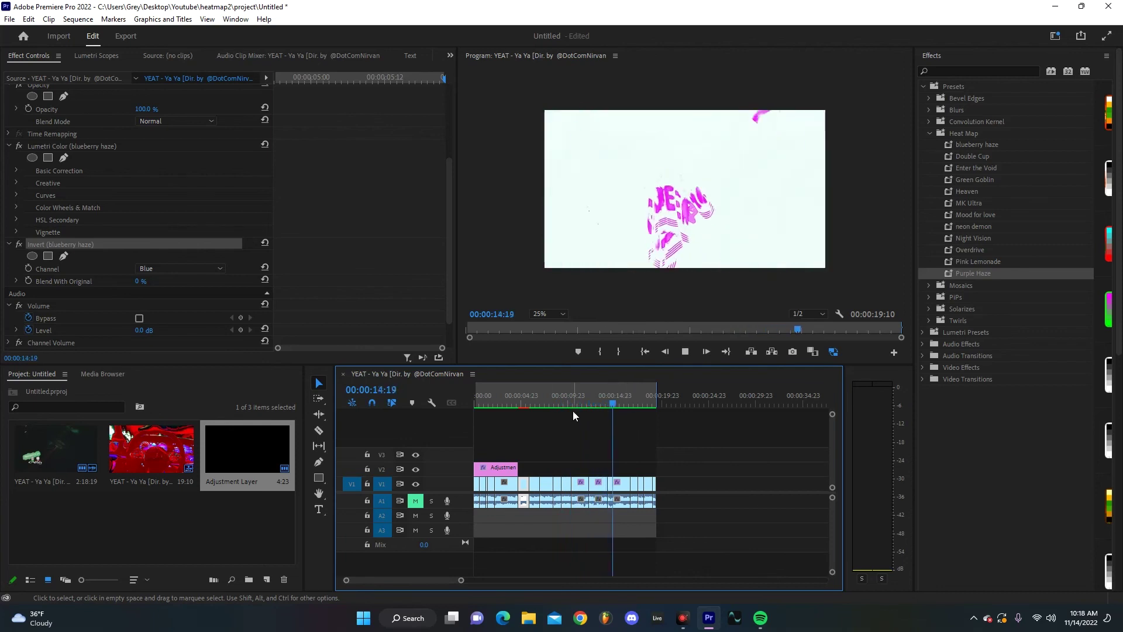
pyautogui.click(511, 400)
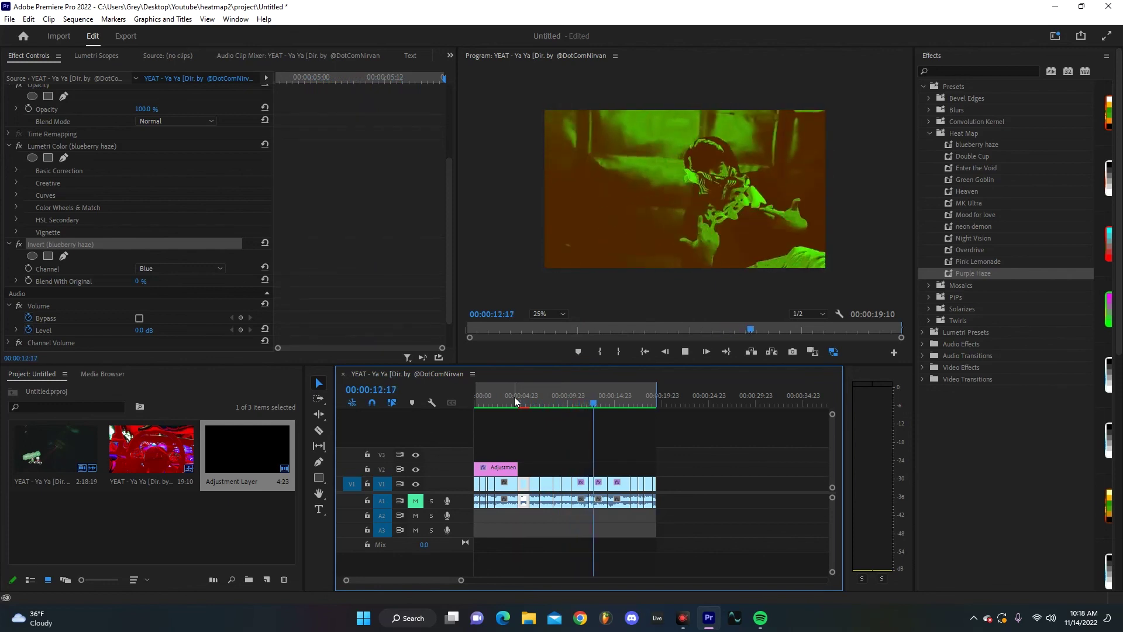
pyautogui.press('space')
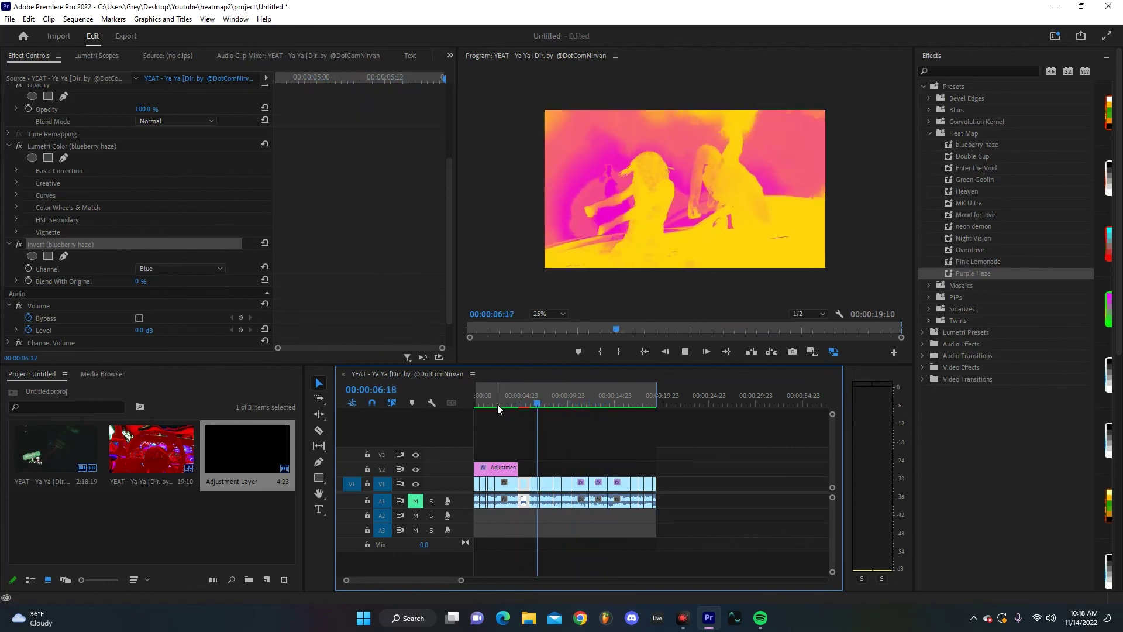